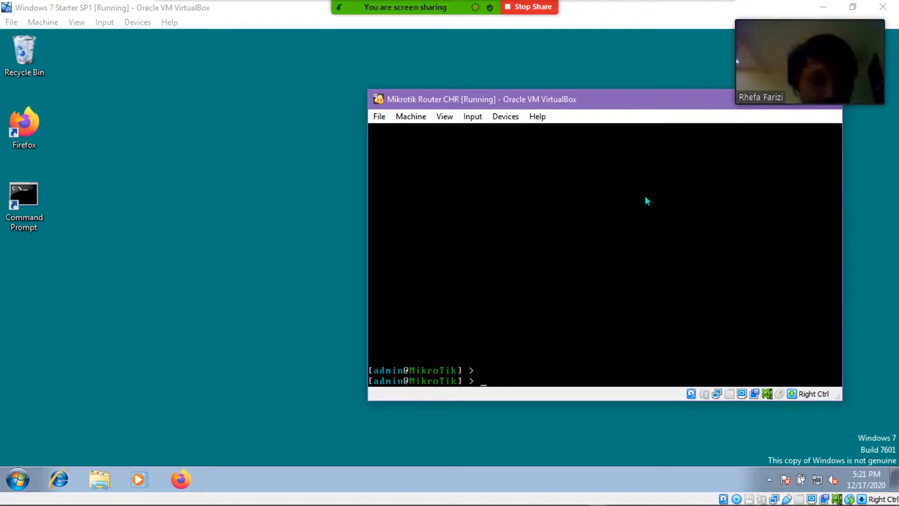
# - List the MikroTik router's routes with the command ip route print
pyautogui.write('ro')
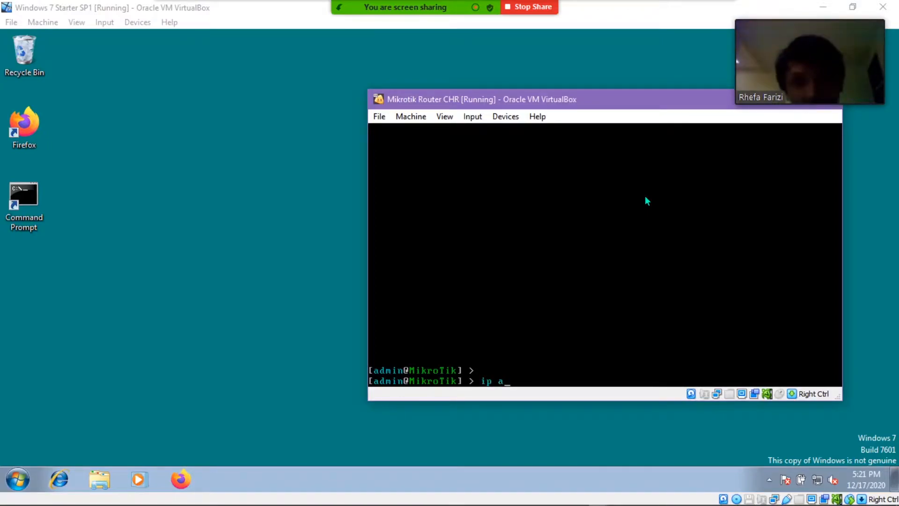
pyautogui.write('ute print')
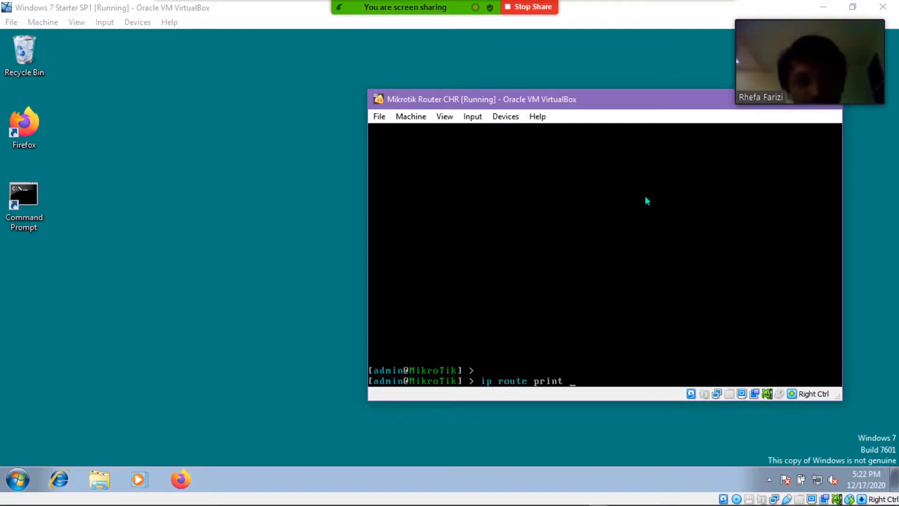
pyautogui.press('Return')
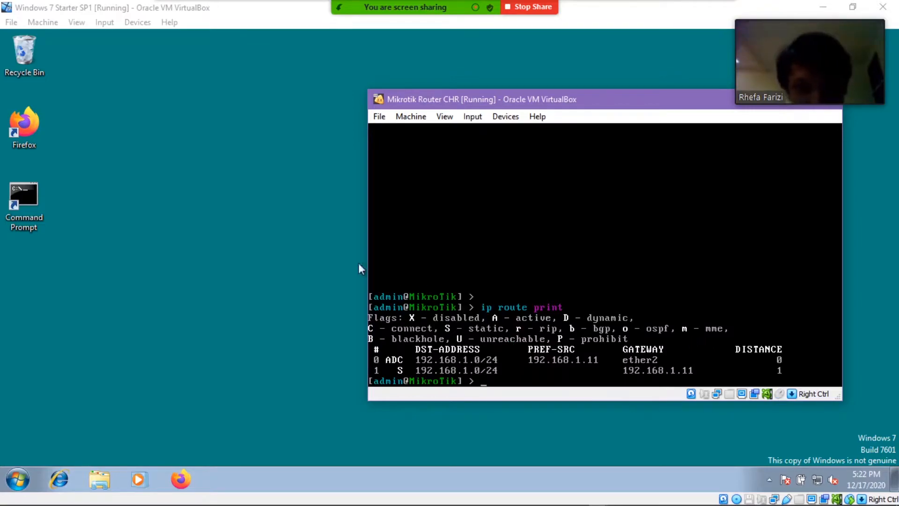
# - Run ipconfig in a Command Prompt on the Windows 7 machine and make its window taller
pyautogui.doubleClick(34, 203)
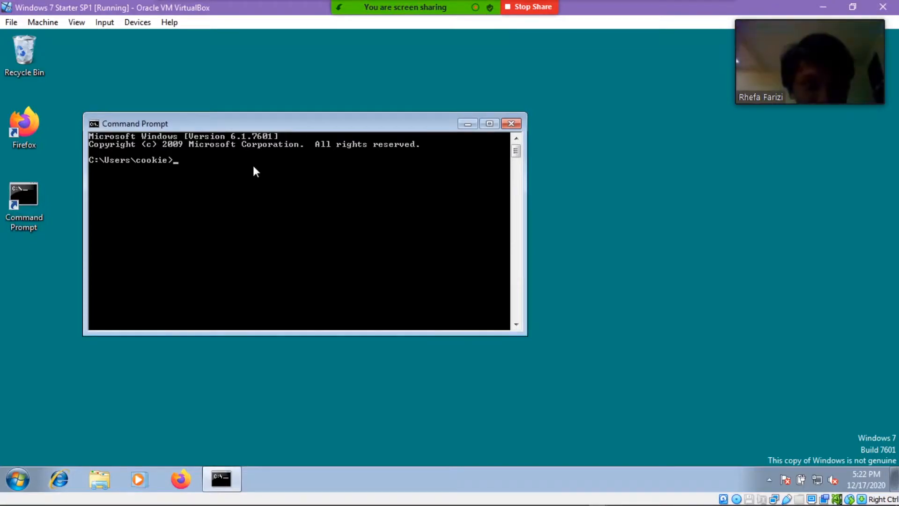
pyautogui.write('ipconfig')
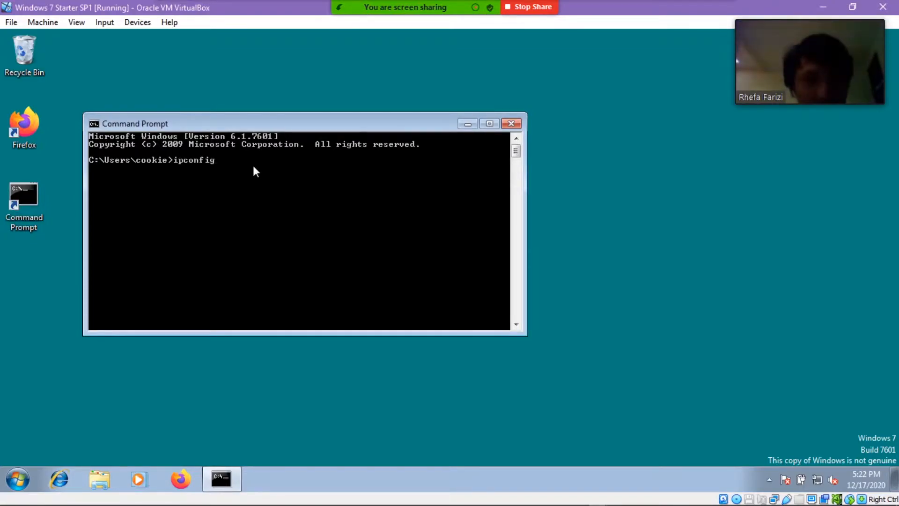
pyautogui.press('Return')
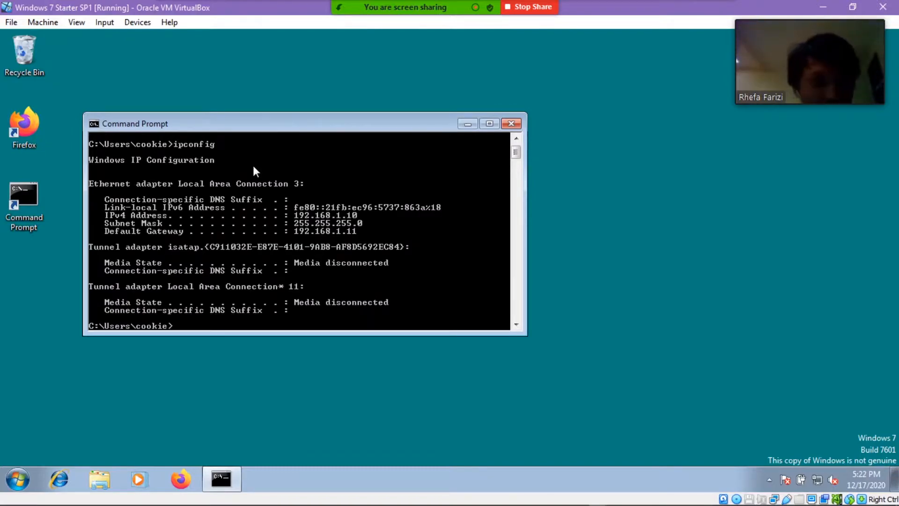
pyautogui.moveTo(429, 125); pyautogui.dragTo(426, 107)
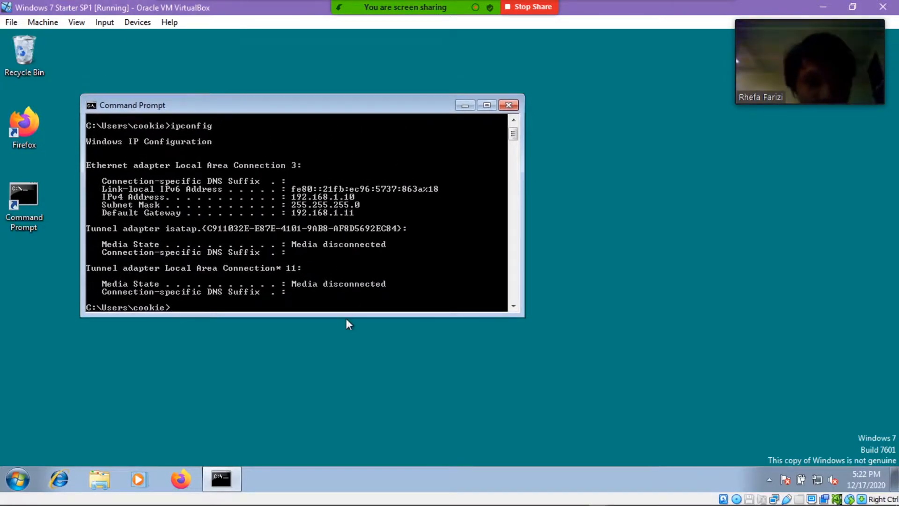
pyautogui.moveTo(346, 313); pyautogui.dragTo(347, 459)
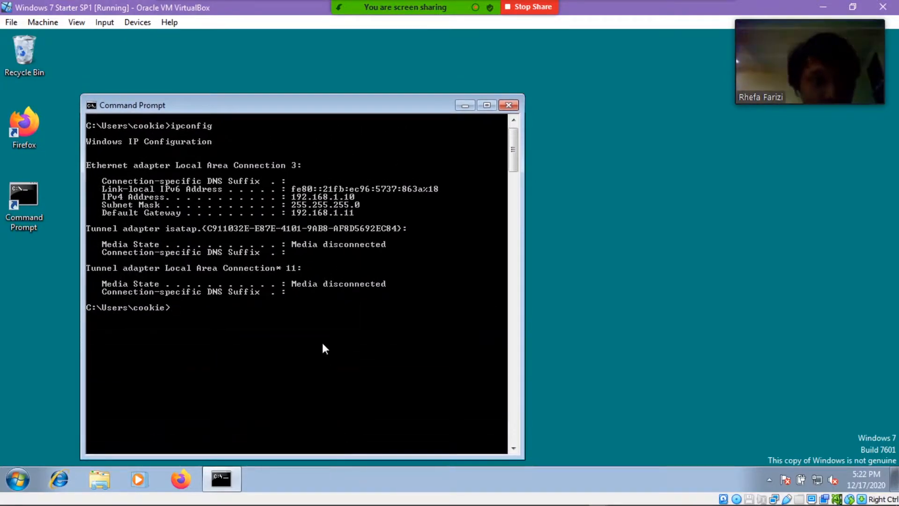
# - Ping the router at 192.168.1.11 from the Windows 7 Command Prompt
pyautogui.write('ping 1')
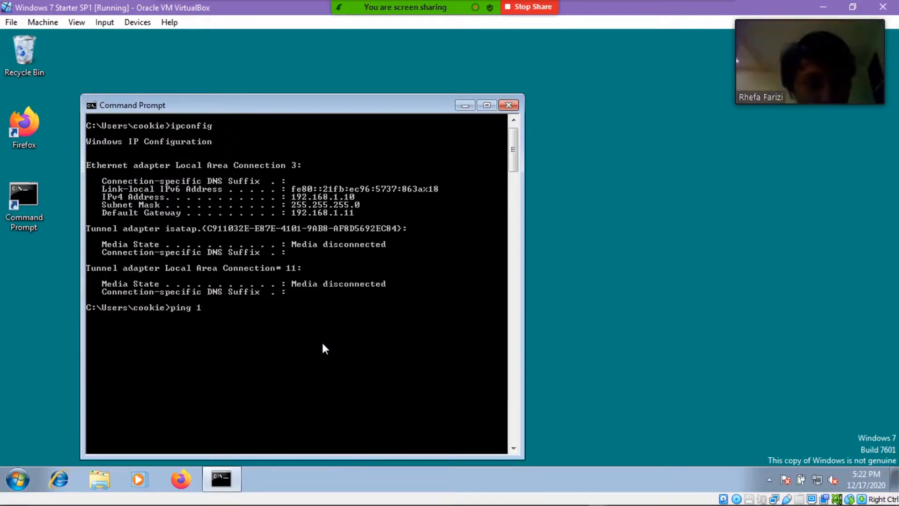
pyautogui.write('92.168.1.11')
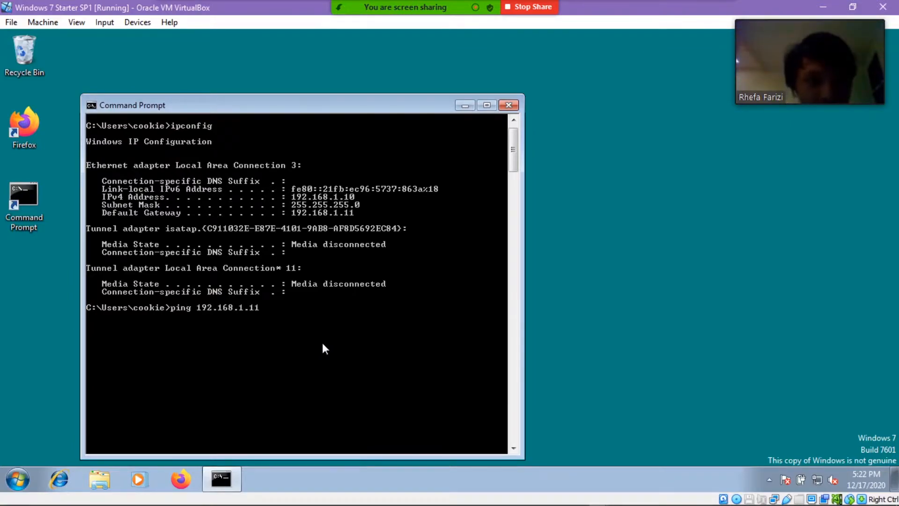
pyautogui.press('Return')
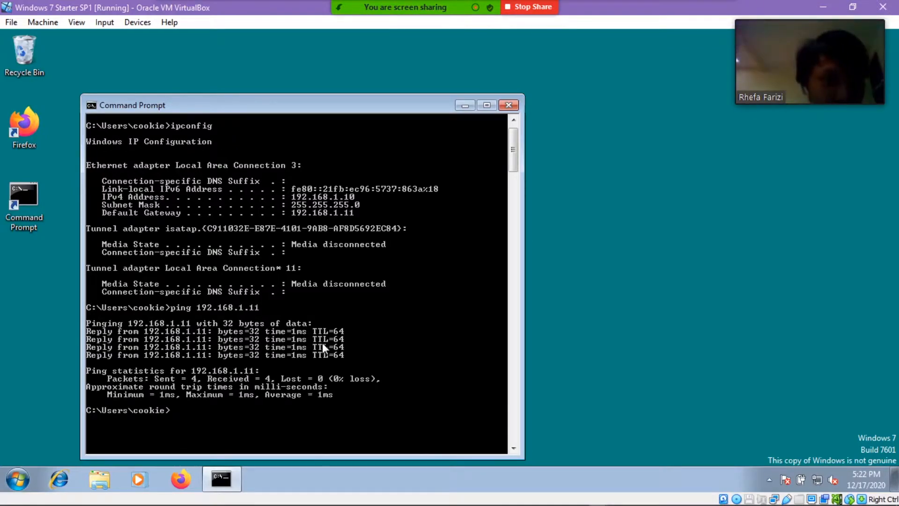
# - Ping the router by its domain name, group5.tik
pyautogui.press('Up')
pyautogui.press('BackSpace')
pyautogui.press('BackSpace')
pyautogui.press('BackSpace')
pyautogui.press('BackSpace')
pyautogui.press('BackSpace')
pyautogui.press('BackSpace')
pyautogui.press('BackSpace')
pyautogui.press('BackSpace')
pyautogui.press('BackSpace')
pyautogui.press('BackSpace')
pyautogui.press('BackSpace')
pyautogui.press('BackSpace')
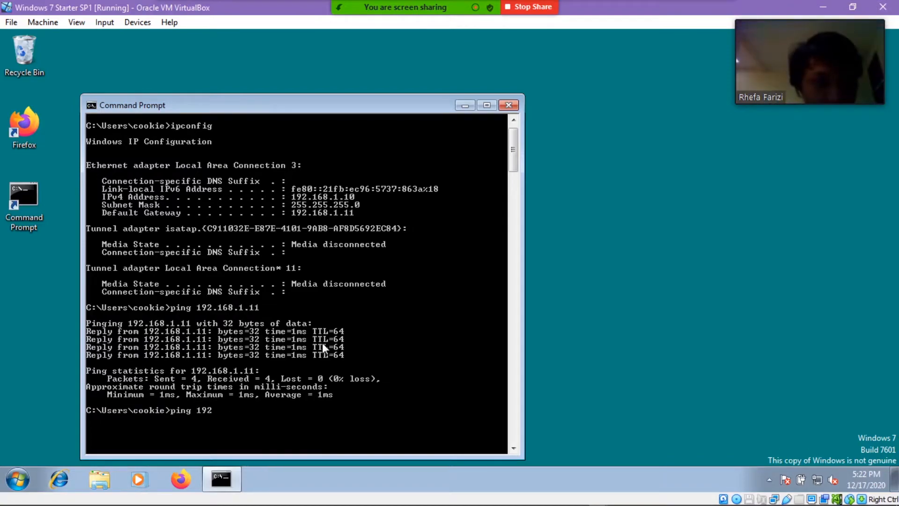
pyautogui.write('group5.tik')
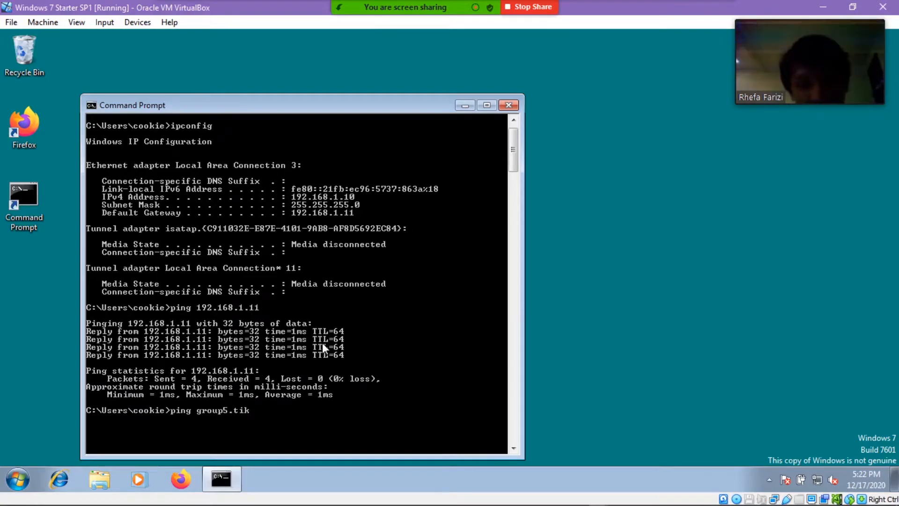
pyautogui.press('Return')
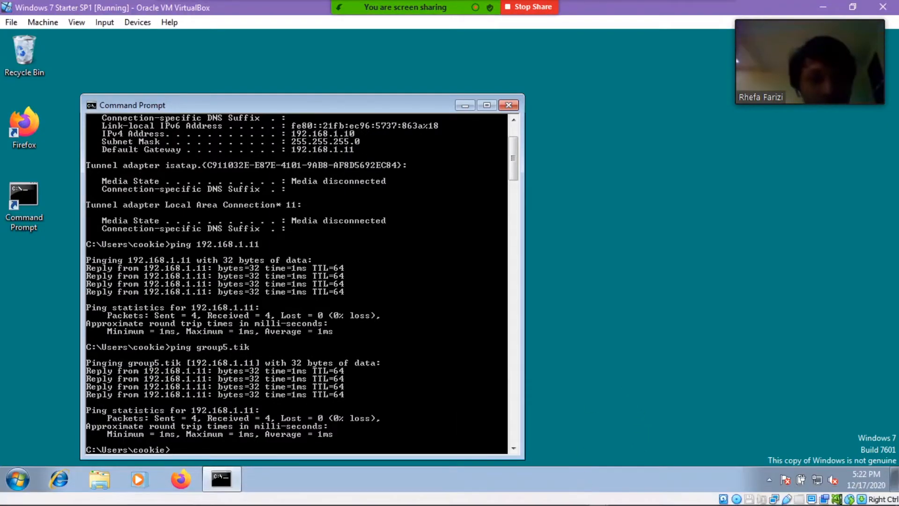
# - Switch to the Mikrotik Router CHR console and list its services with ip service print
pyautogui.moveTo(597, 496)
pyautogui.click(581, 396)
pyautogui.click(645, 375)
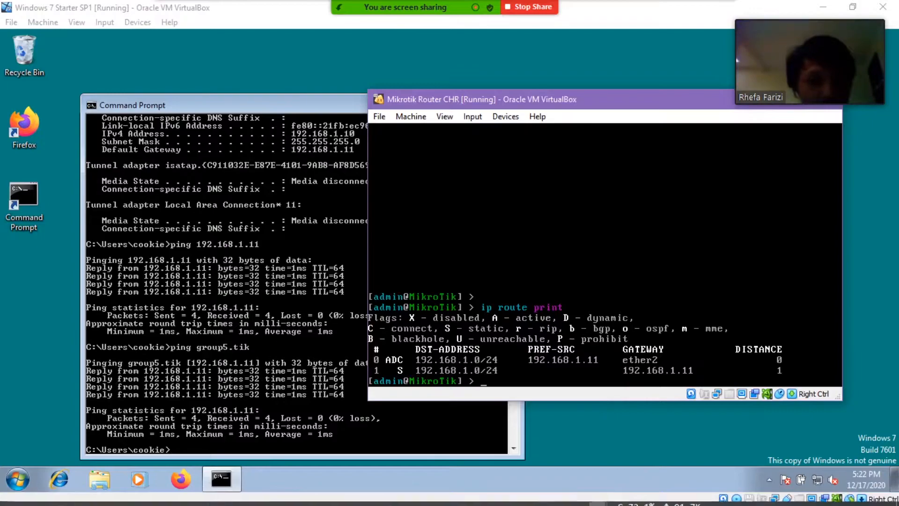
pyautogui.write('ip service print')
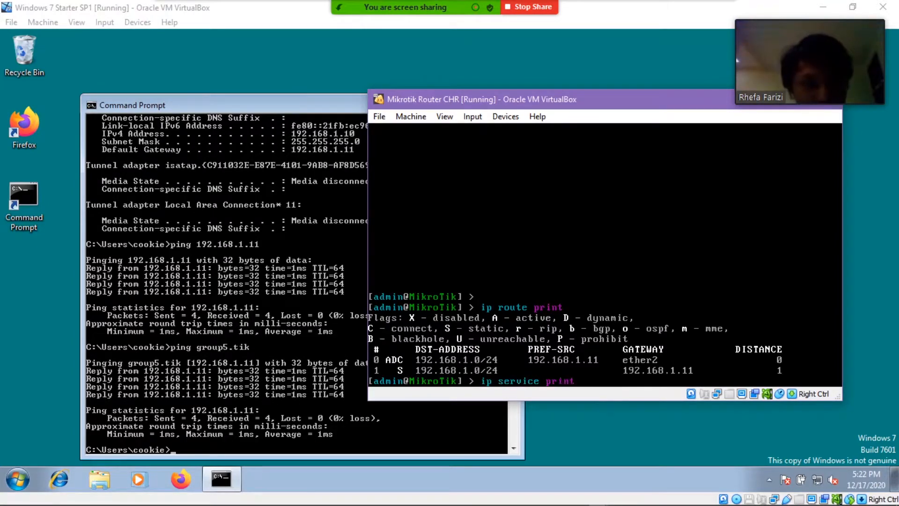
pyautogui.press('Return')
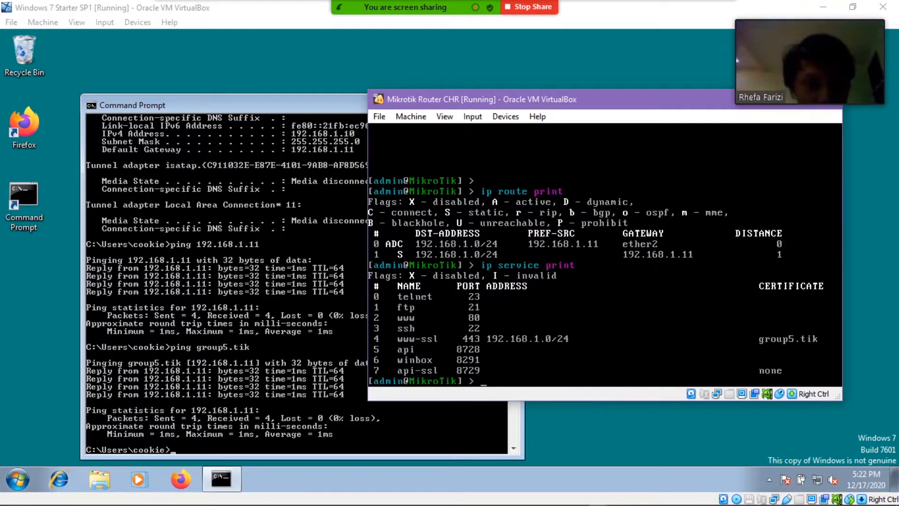
pyautogui.press('Control_R')
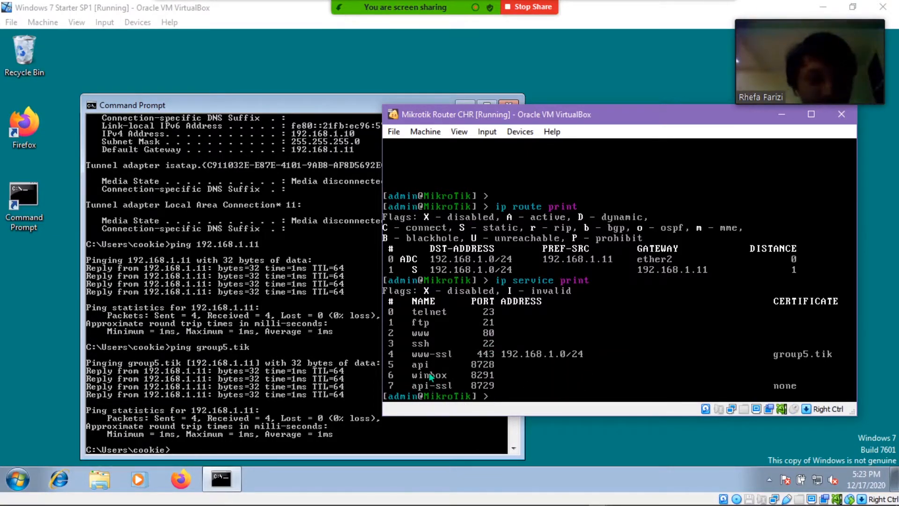
# - Open 192.168.1.11 in Firefox on the Windows 7 machine and log in to WebFig
pyautogui.click(182, 479)
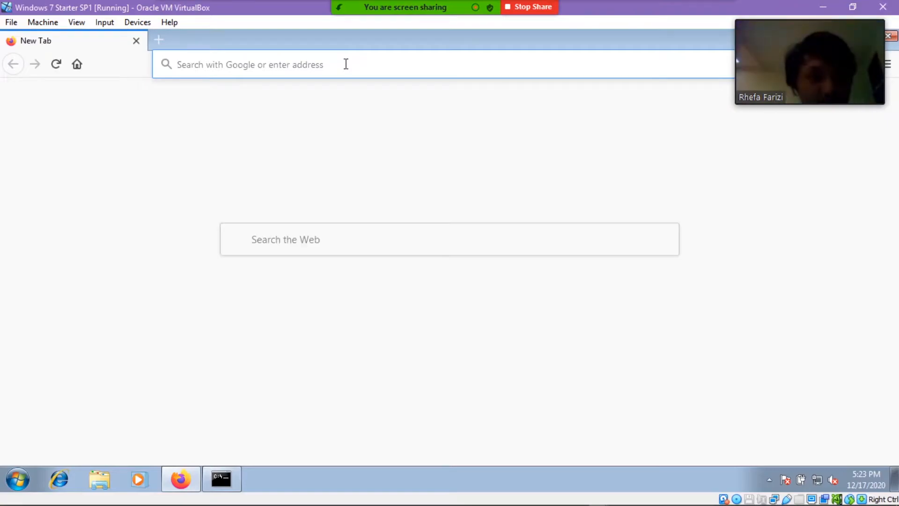
pyautogui.write('192.')
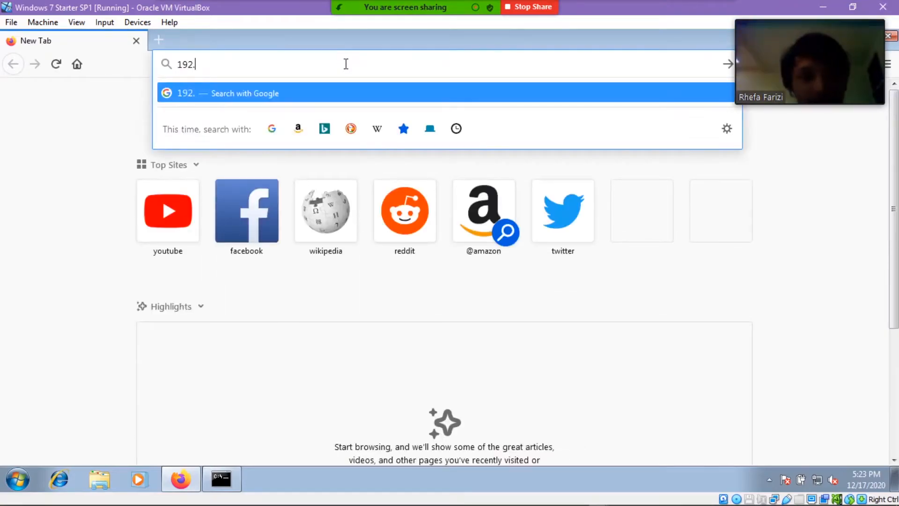
pyautogui.write('168.1.11')
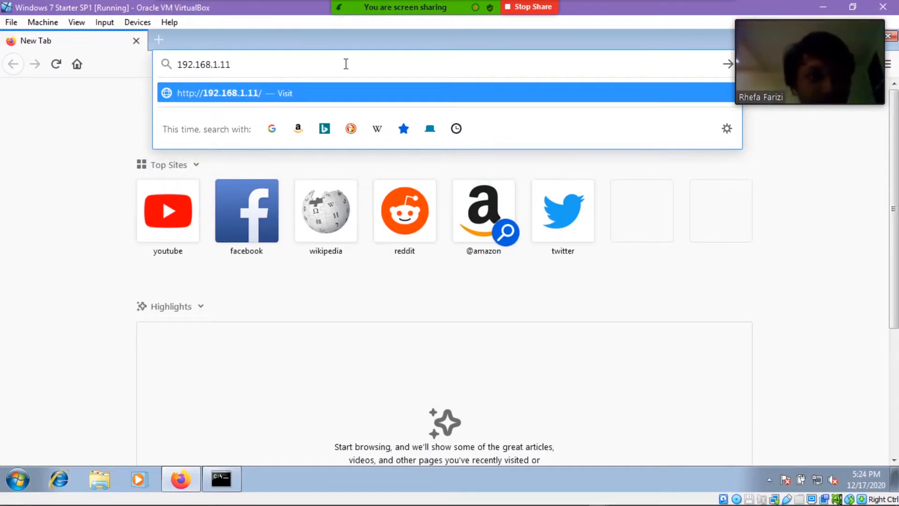
pyautogui.press('Return')
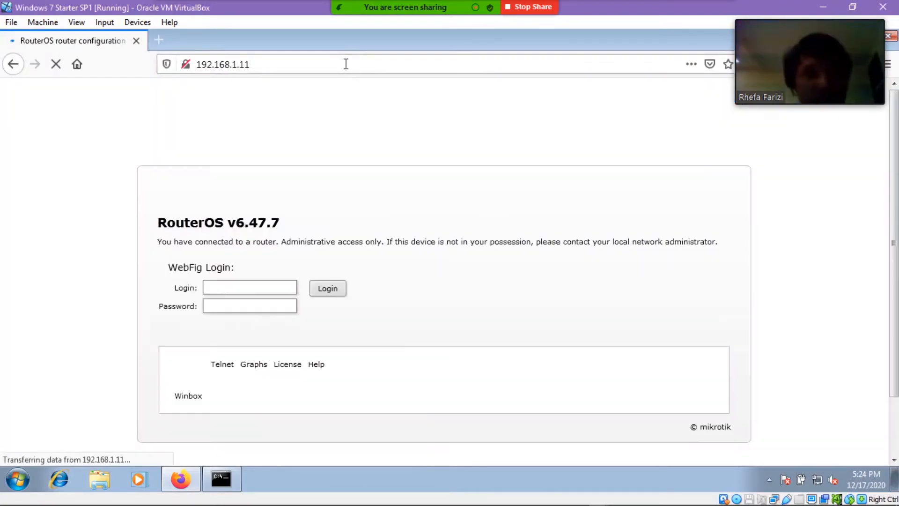
pyautogui.click(329, 289)
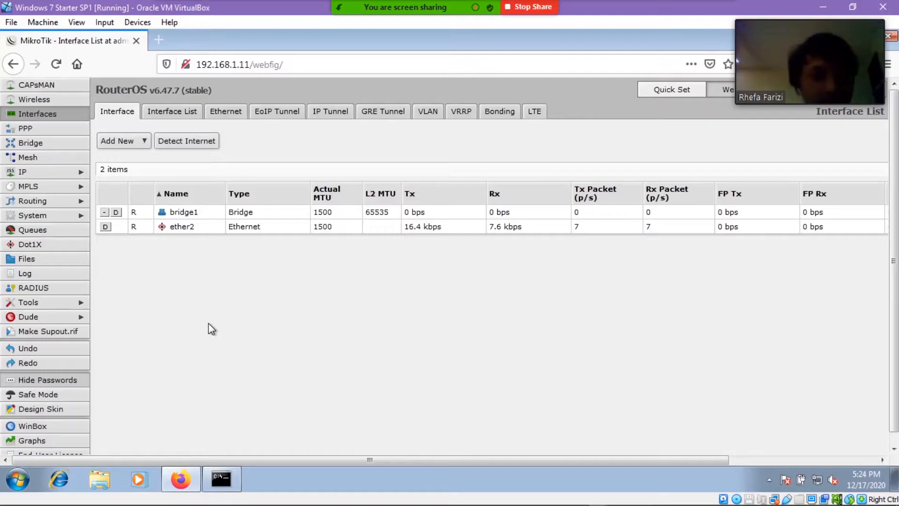
# - Remove the Router-CA and group5.tik certificates from the router's system certificates
pyautogui.click(81, 172)
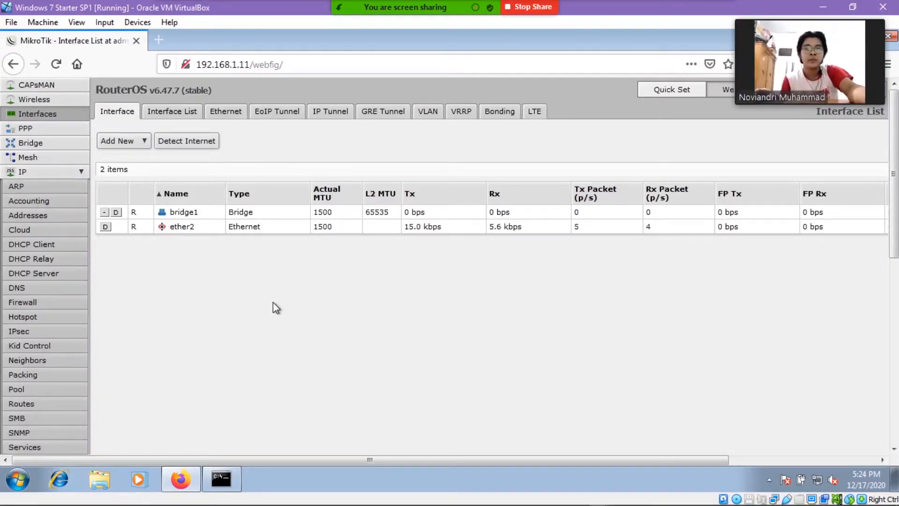
pyautogui.click(80, 175)
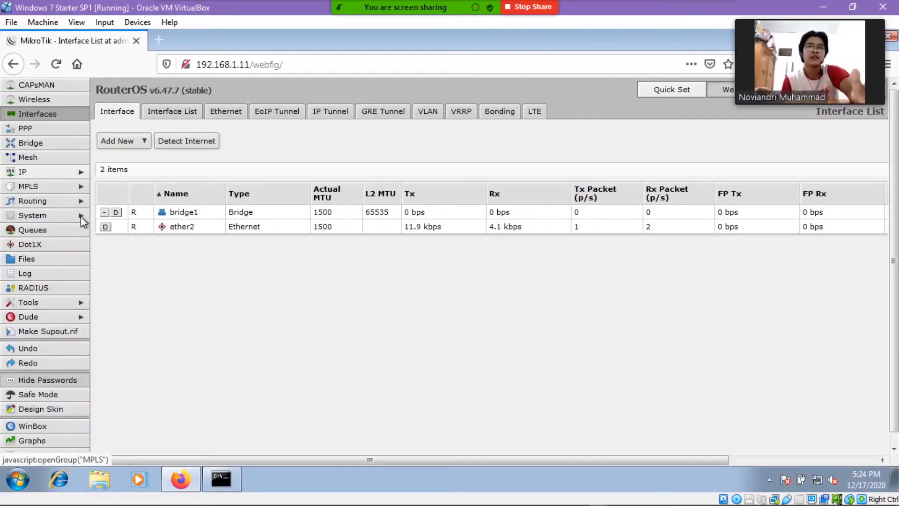
pyautogui.click(79, 215)
pyautogui.click(58, 249)
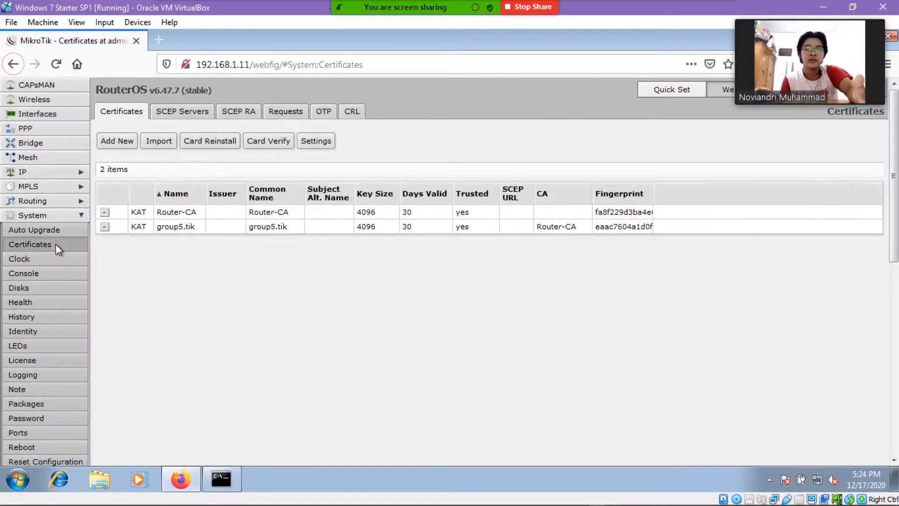
pyautogui.click(104, 212)
pyautogui.click(105, 212)
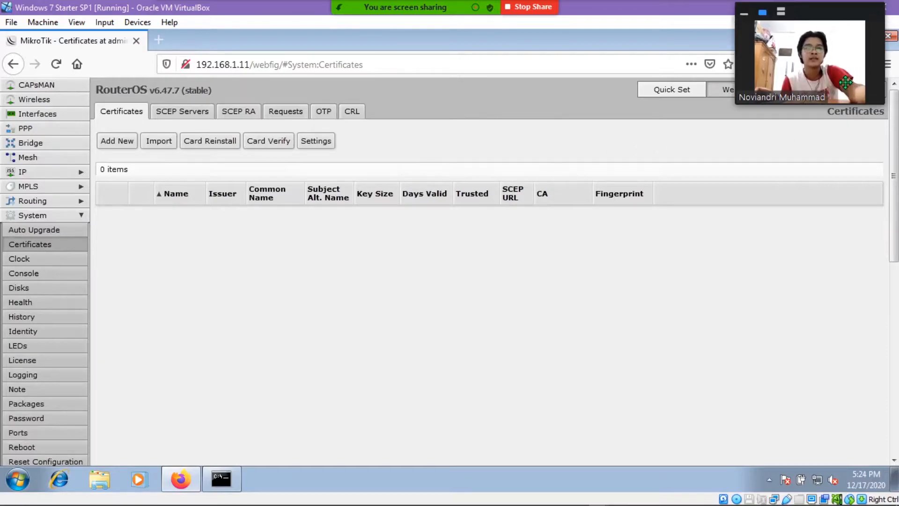
pyautogui.moveTo(846, 83); pyautogui.dragTo(863, 101)
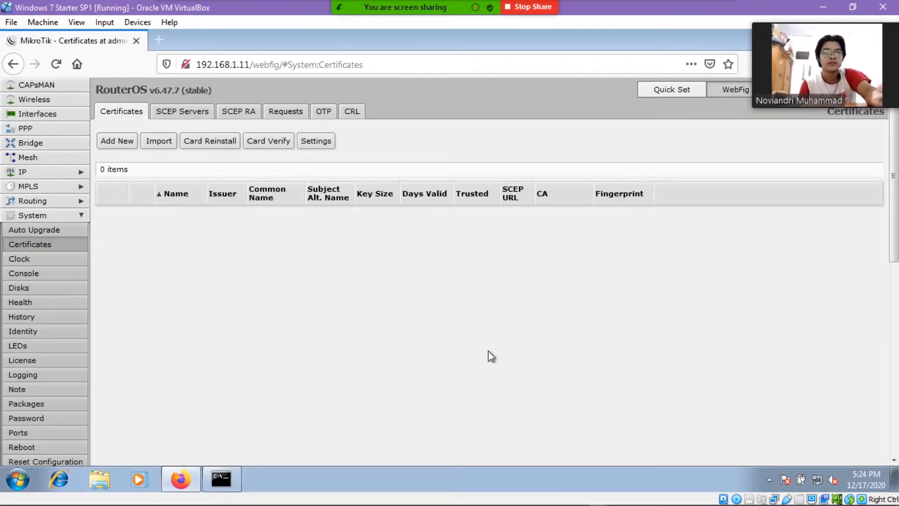
# - Switch to the Mikrotik Router CHR console, clear its screen and release the keyboard capture
pyautogui.moveTo(613, 492)
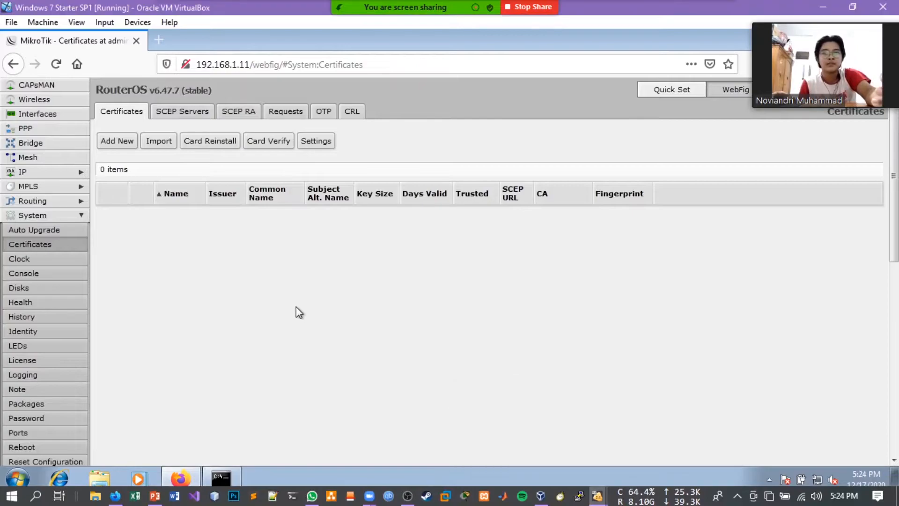
pyautogui.hotkey('alt', 'Tab')
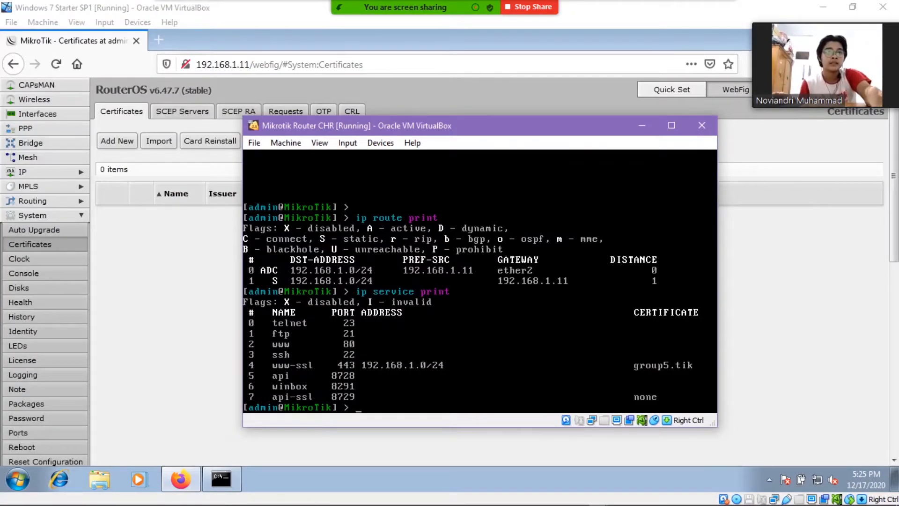
pyautogui.press('Return')
pyautogui.press('Return')
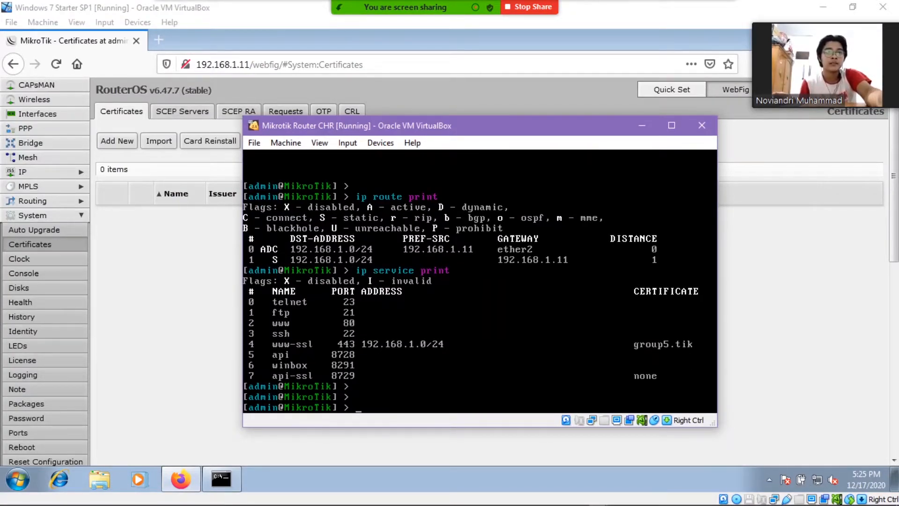
pyautogui.hotkey('ctrl', 'l')
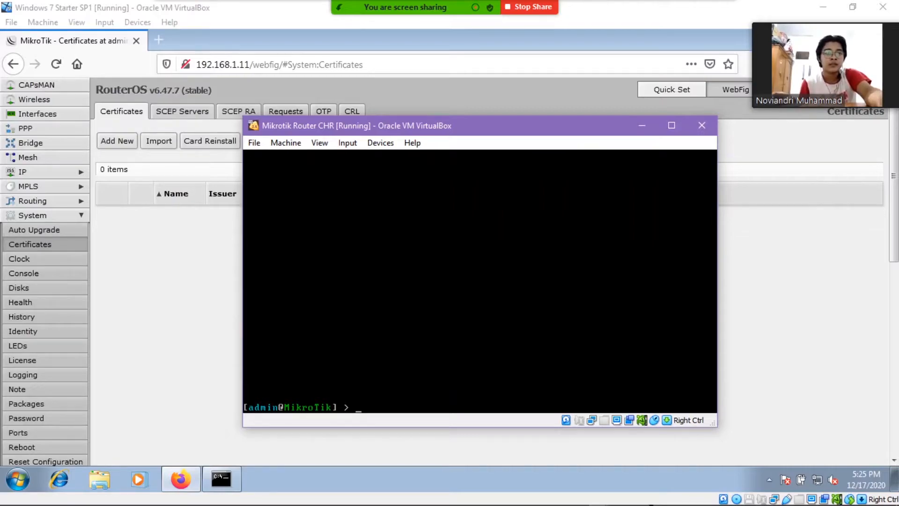
pyautogui.press('Control_R')
# - Return to WebFig on the Windows 7 machine and open the IP service list
pyautogui.click(52, 172)
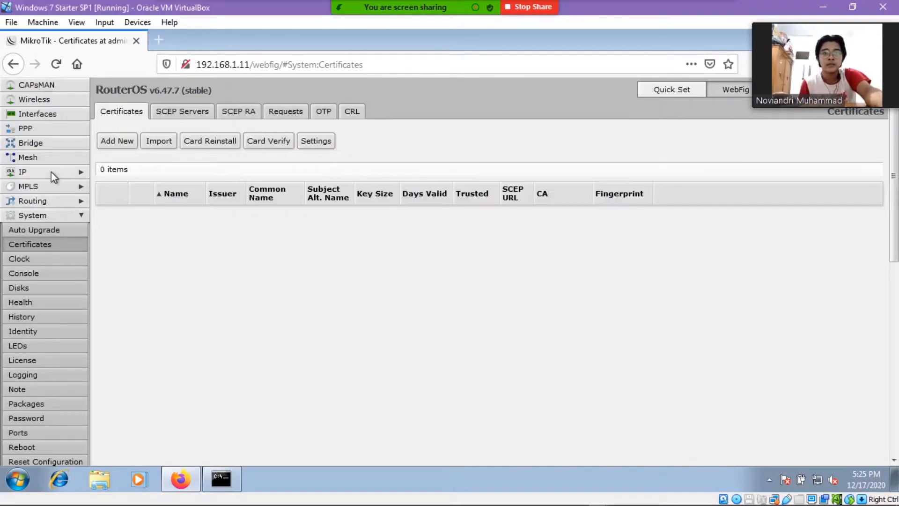
pyautogui.click(50, 176)
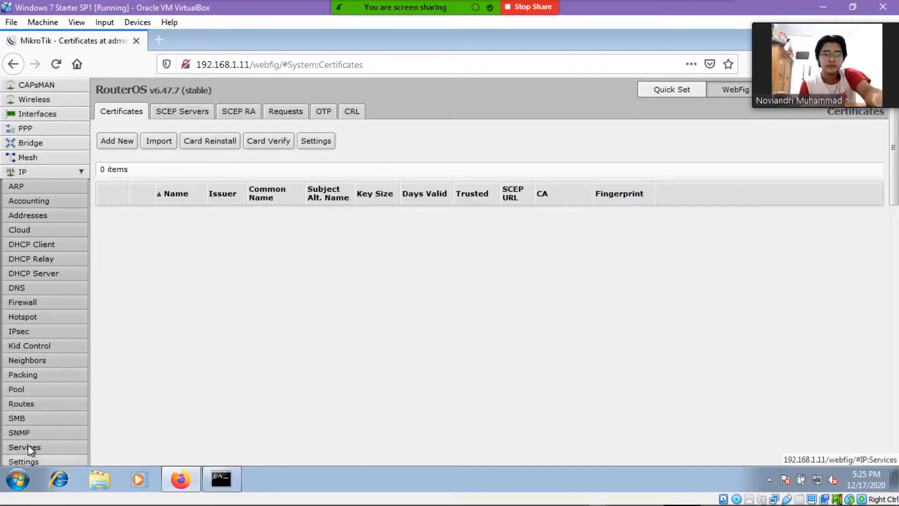
pyautogui.click(14, 447)
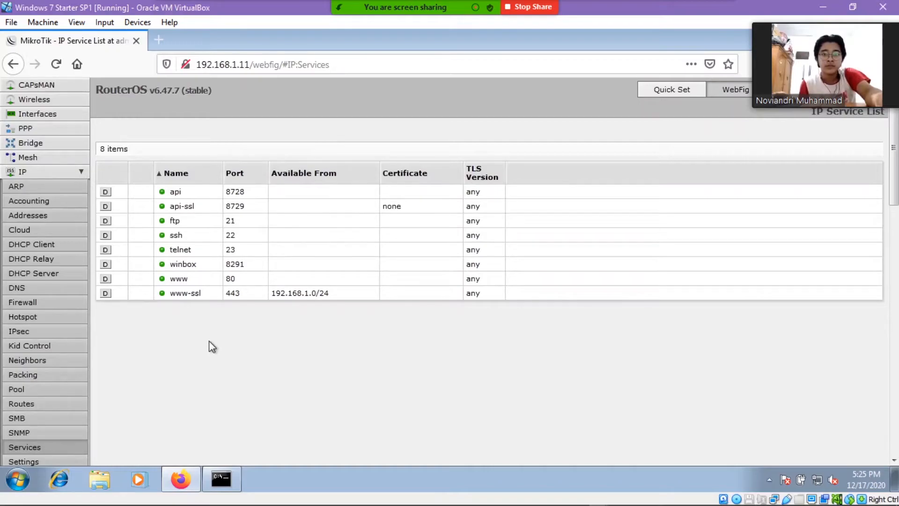
# - Disable the www-ssl service, set its certificate to none, and enable and save it again
pyautogui.click(106, 295)
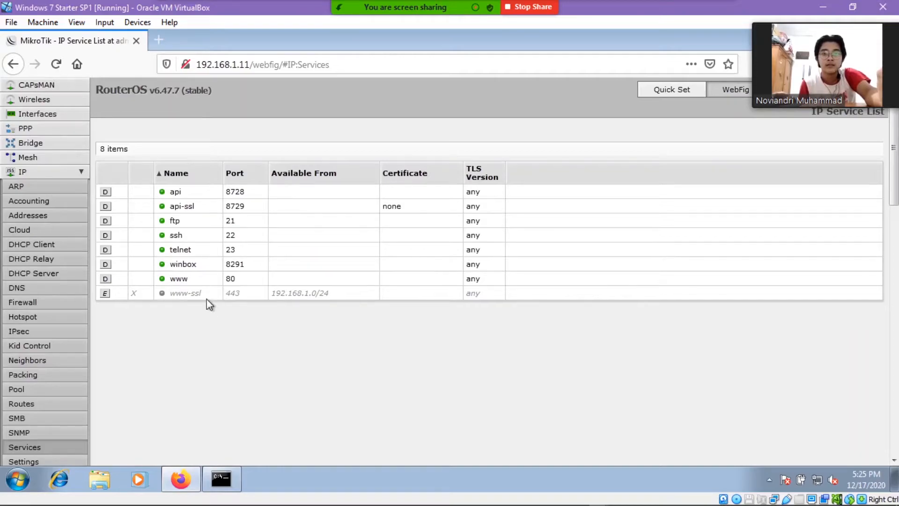
pyautogui.click(206, 298)
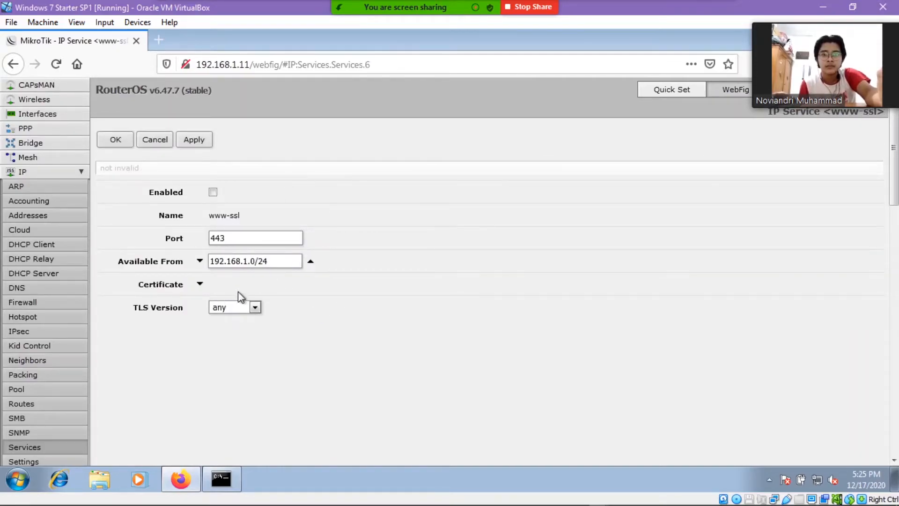
pyautogui.click(200, 283)
pyautogui.click(240, 285)
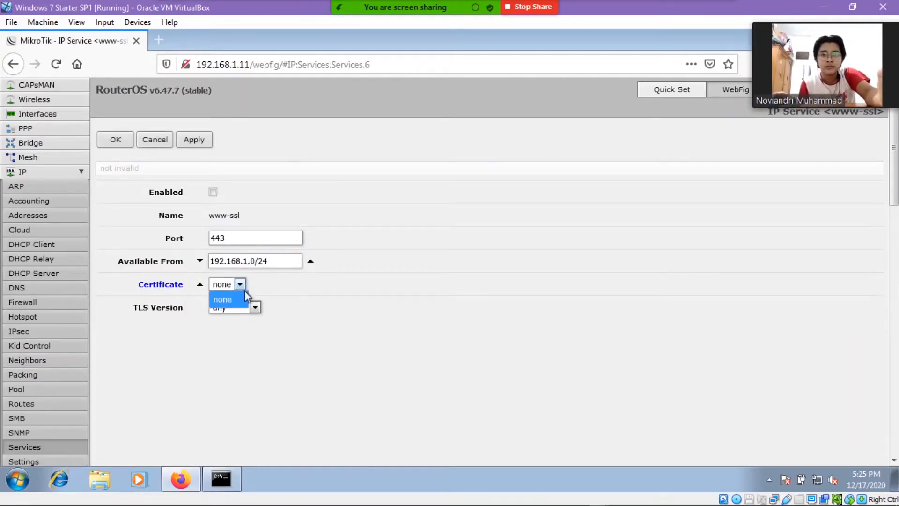
pyautogui.click(268, 291)
pyautogui.click(213, 192)
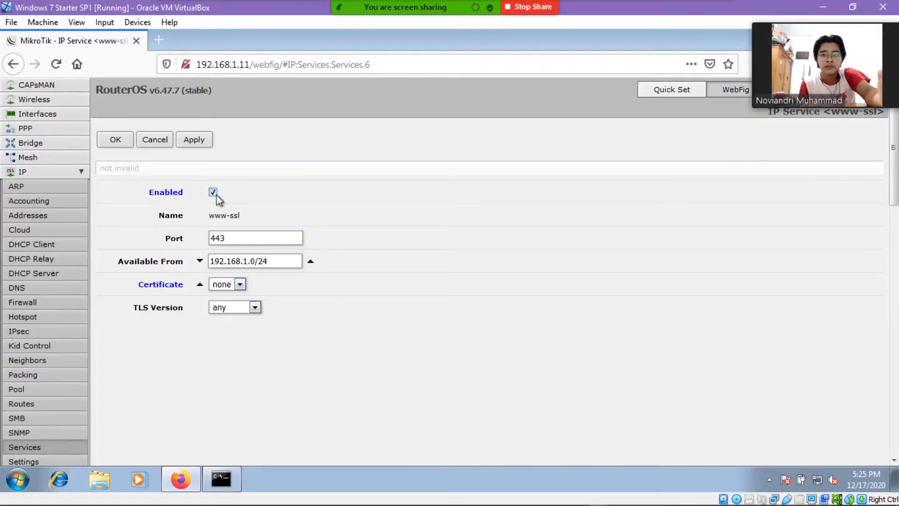
pyautogui.click(207, 144)
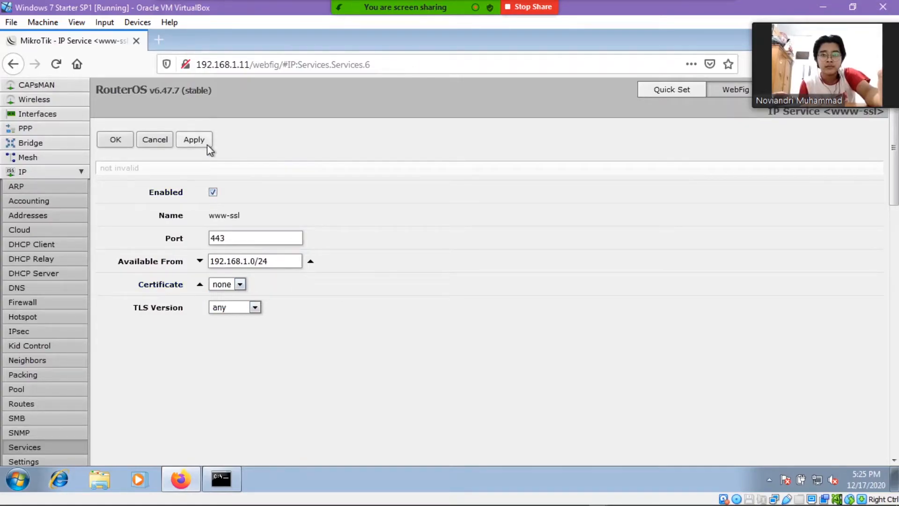
pyautogui.click(117, 141)
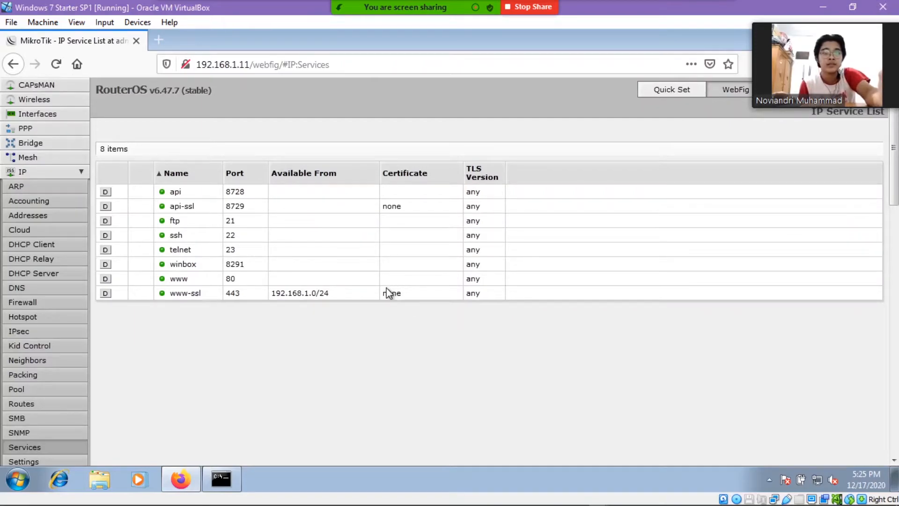
# - Open the router's system certificate list in WebFig, and enter the certificate menu in the Mikrotik Router CHR console
pyautogui.click(76, 173)
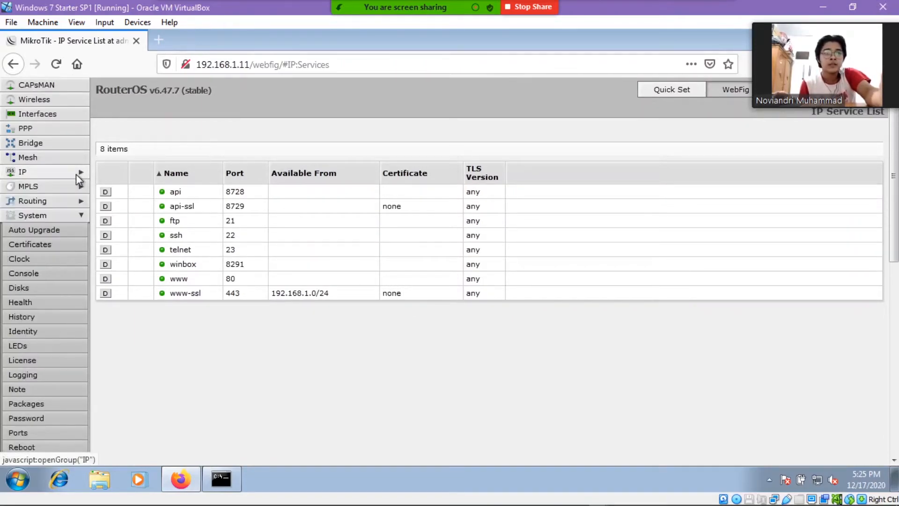
pyautogui.click(58, 246)
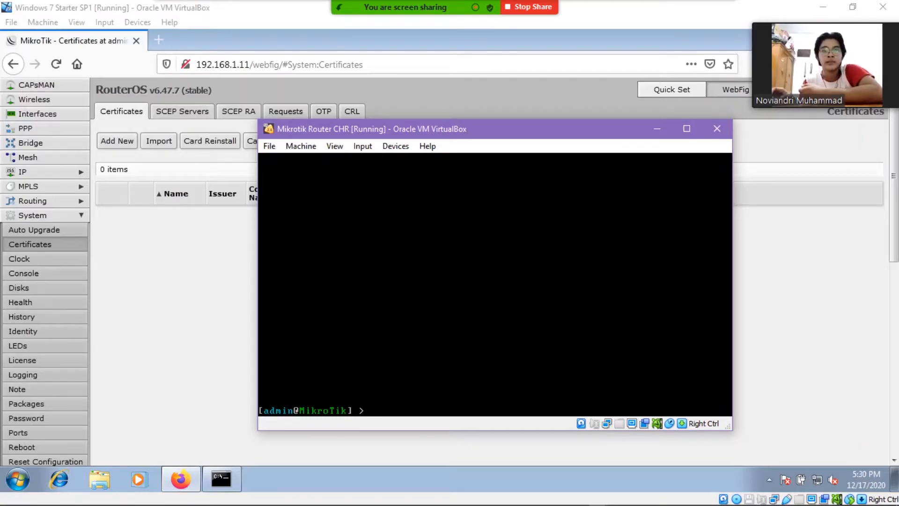
pyautogui.write('ertificate')
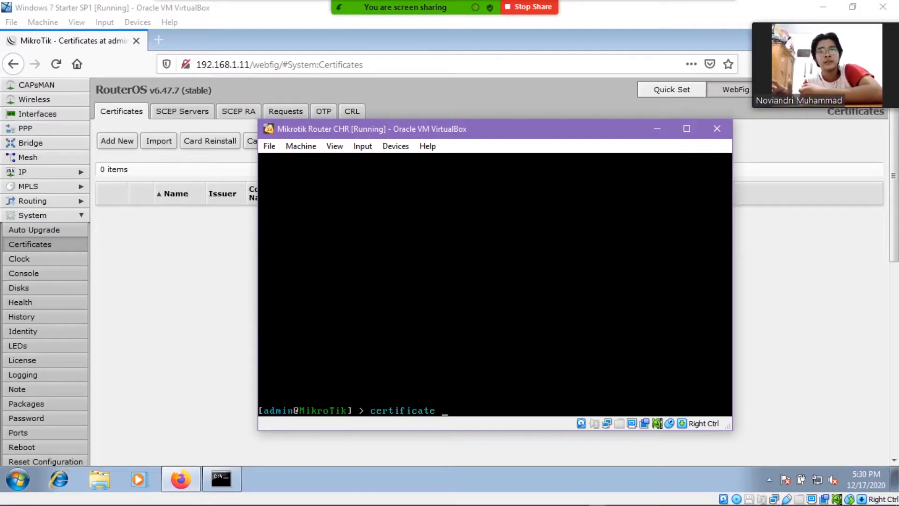
pyautogui.press('Return')
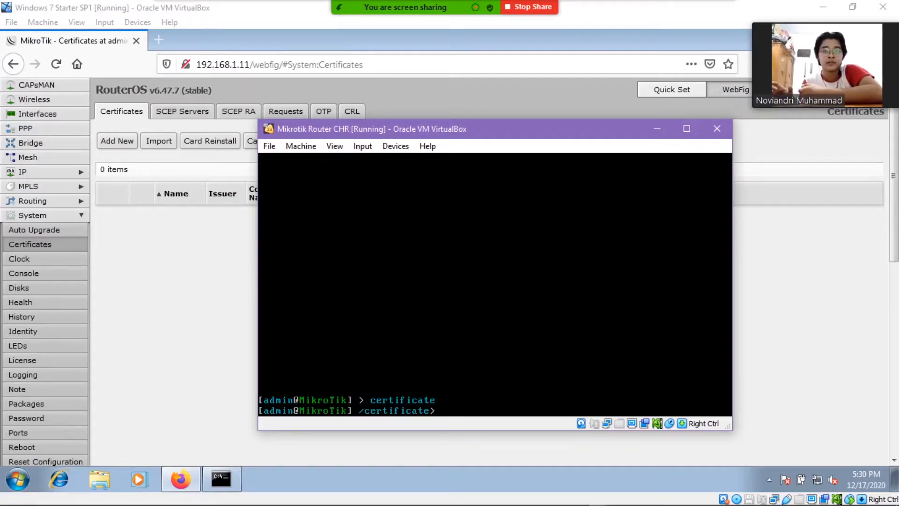
# - Begin a certificate add command with name=Router-OS and common-name=Router-CA
pyautogui.write('add')
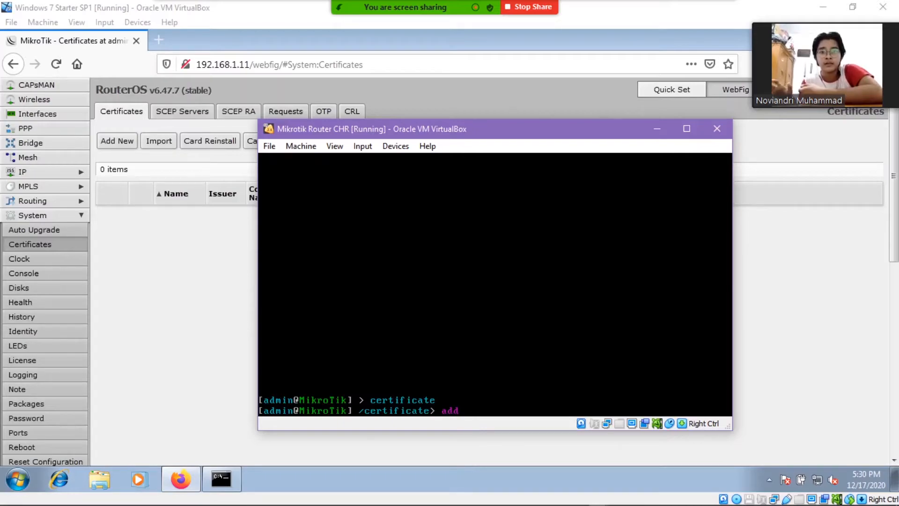
pyautogui.write(' name=')
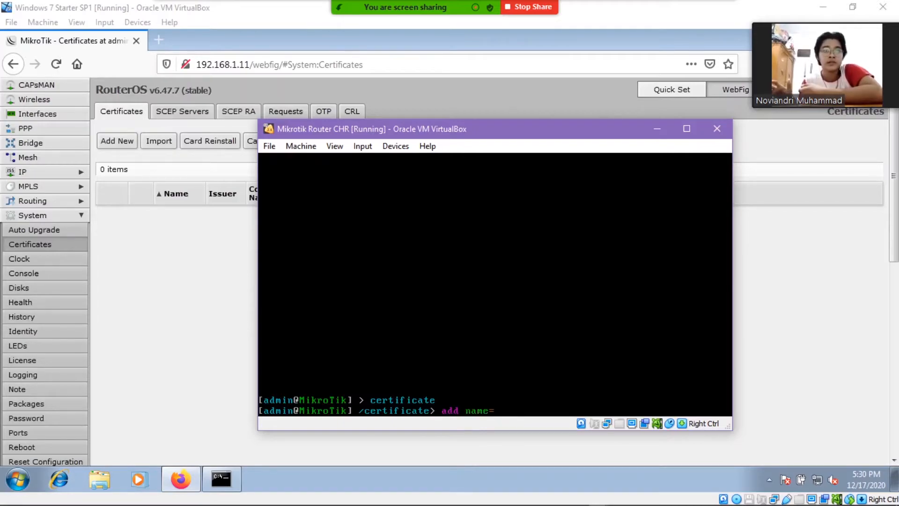
pyautogui.write('Router')
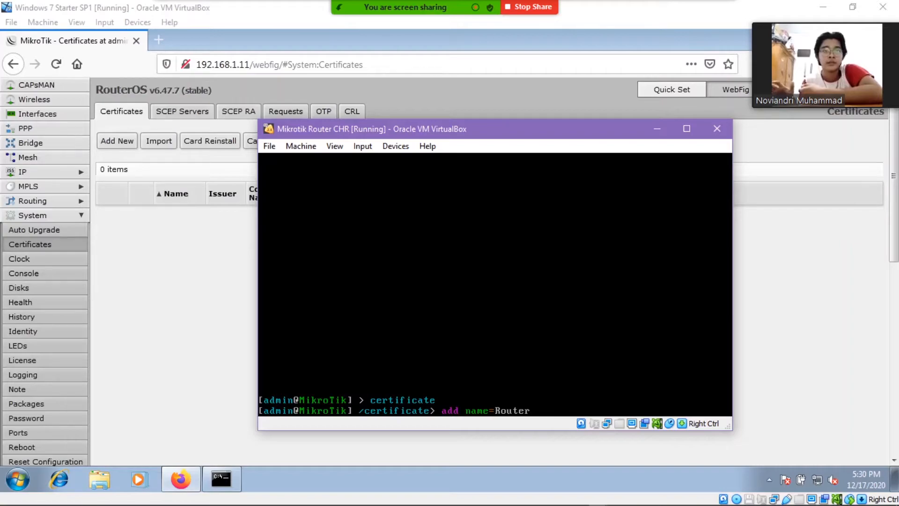
pyautogui.write('-OS')
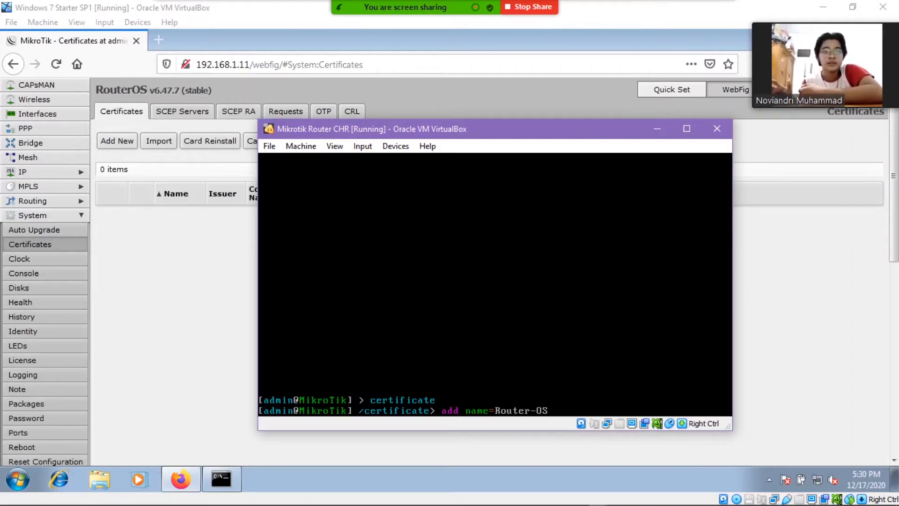
pyautogui.write(' common-name=')
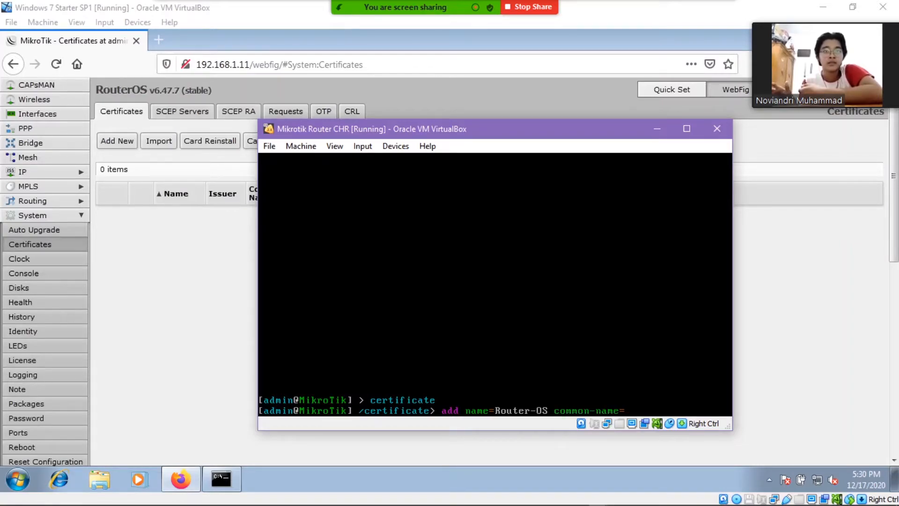
pyautogui.write('Router')
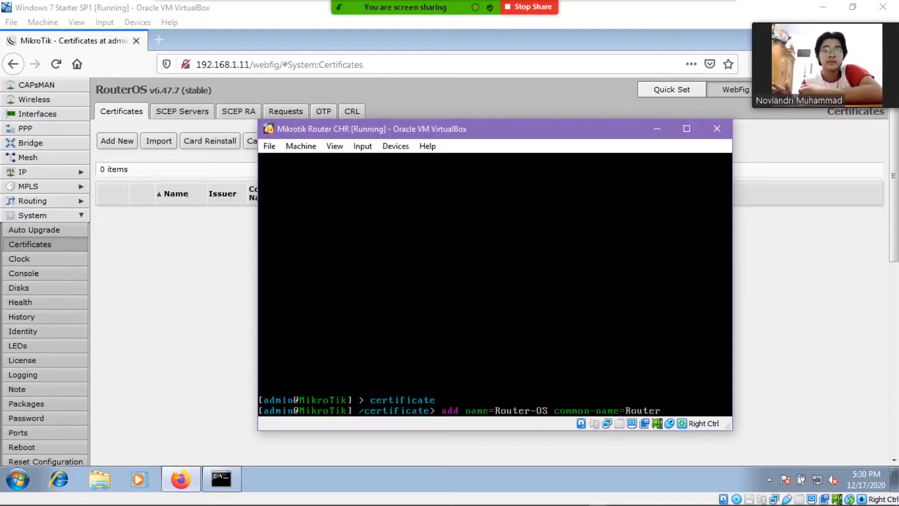
pyautogui.write('-CA')
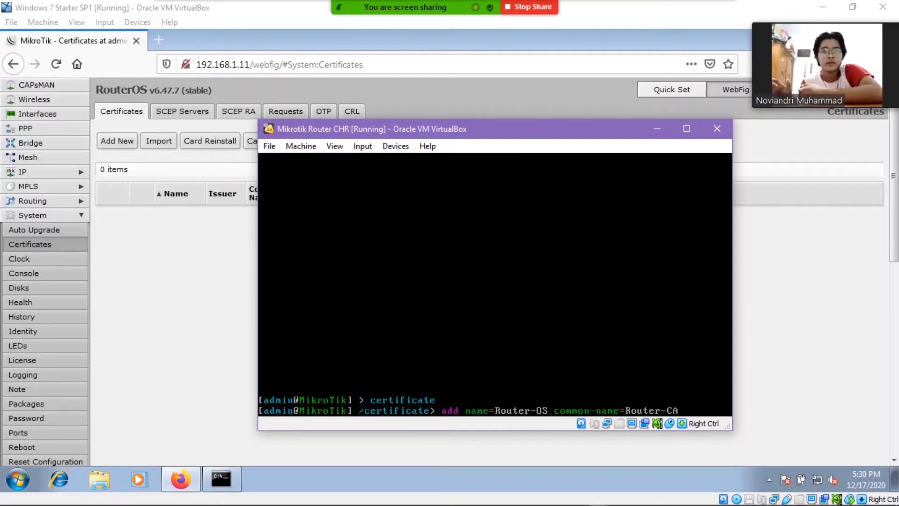
# - Extend the certificate command with country=ID, state=Jawa-Barat and locality=Depok
pyautogui.write(' co')
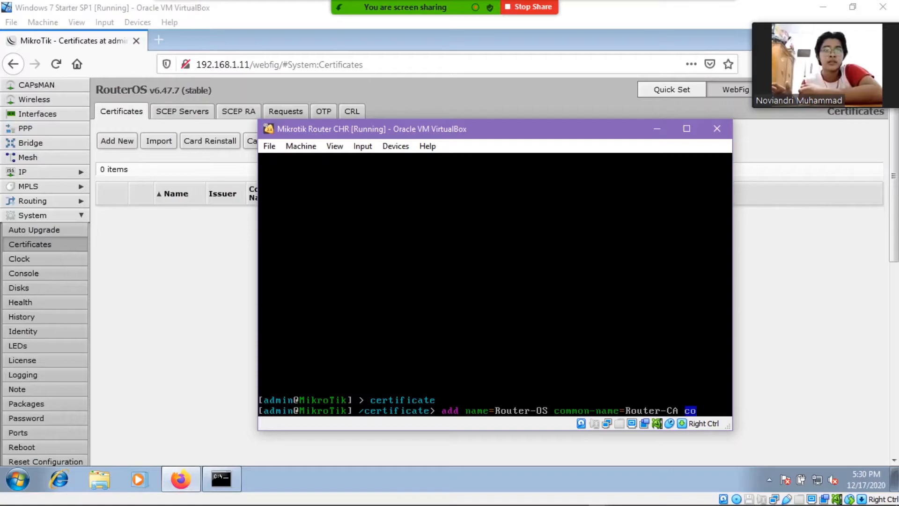
pyautogui.press('Tab')
pyautogui.write('ID')
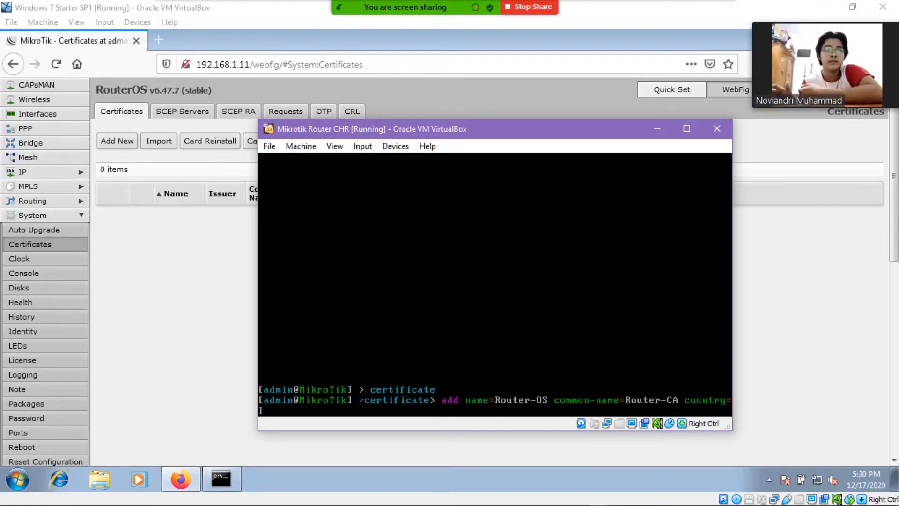
pyautogui.write(' s')
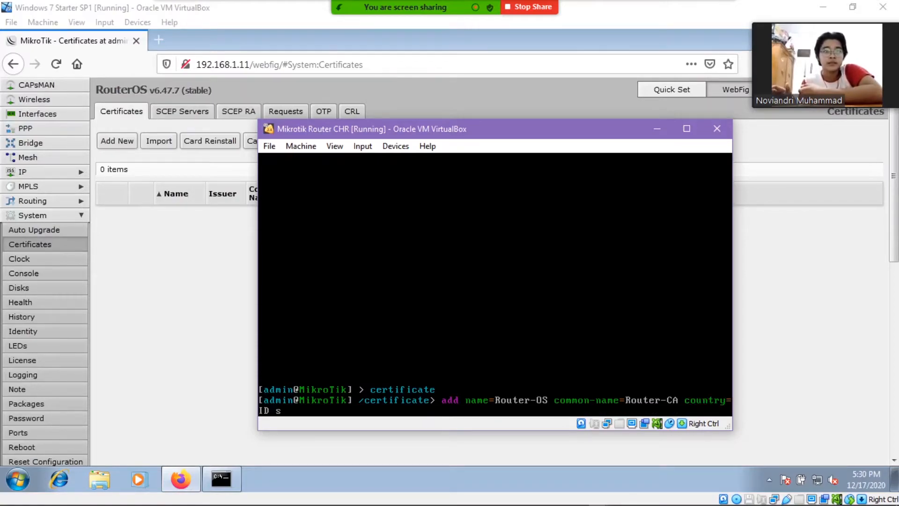
pyautogui.write('tate=Jawa')
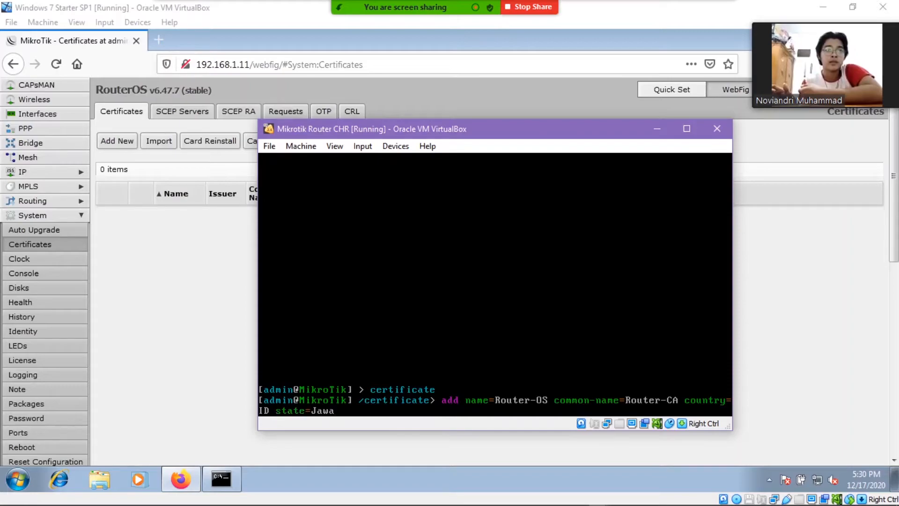
pyautogui.write('-Barat')
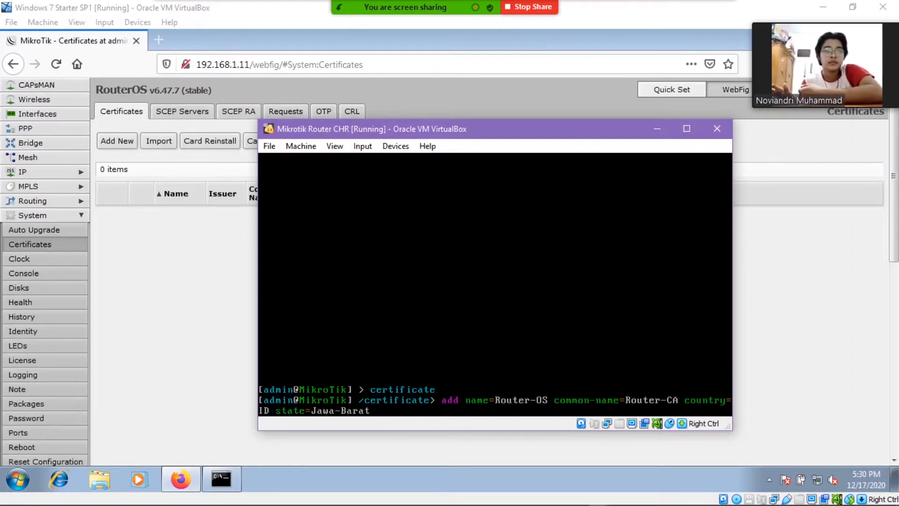
pyautogui.write(' locality=')
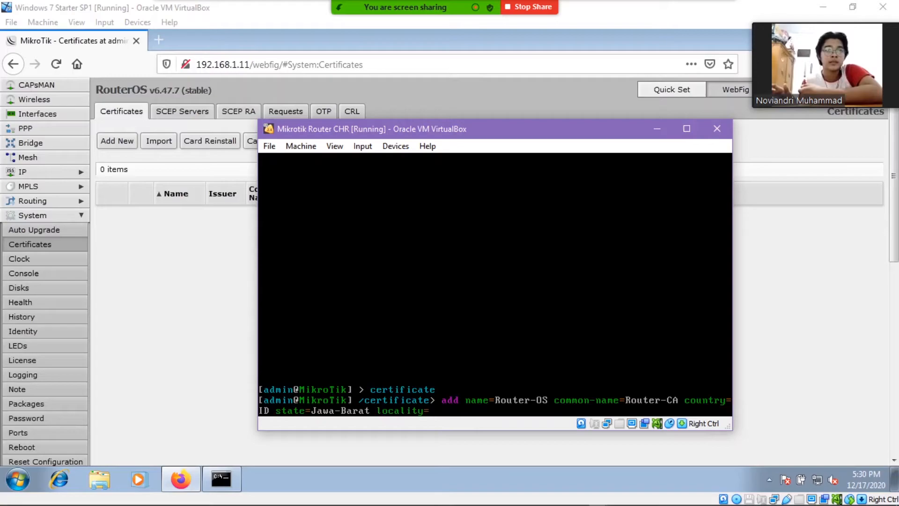
pyautogui.write('Depok')
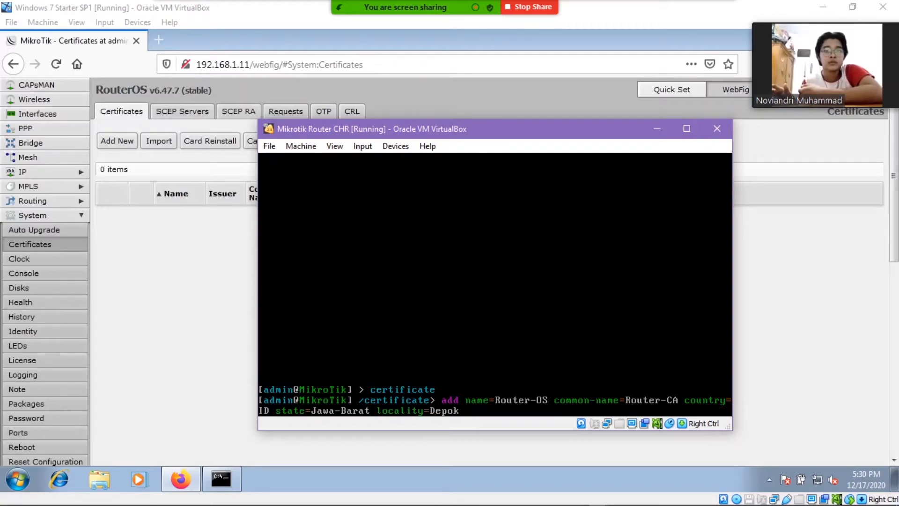
# - Add organization=TIK and unit=IT-Dept-TIK to the certificate command
pyautogui.write(' organization=')
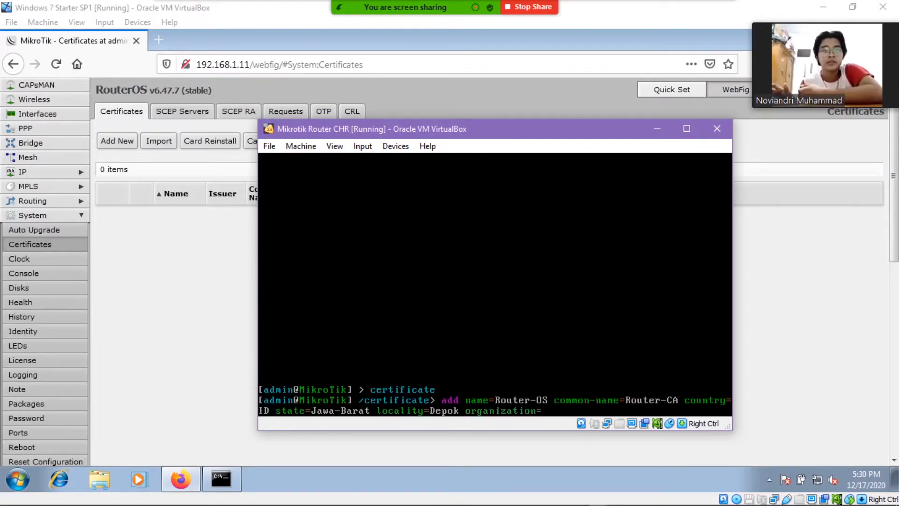
pyautogui.write('TIK')
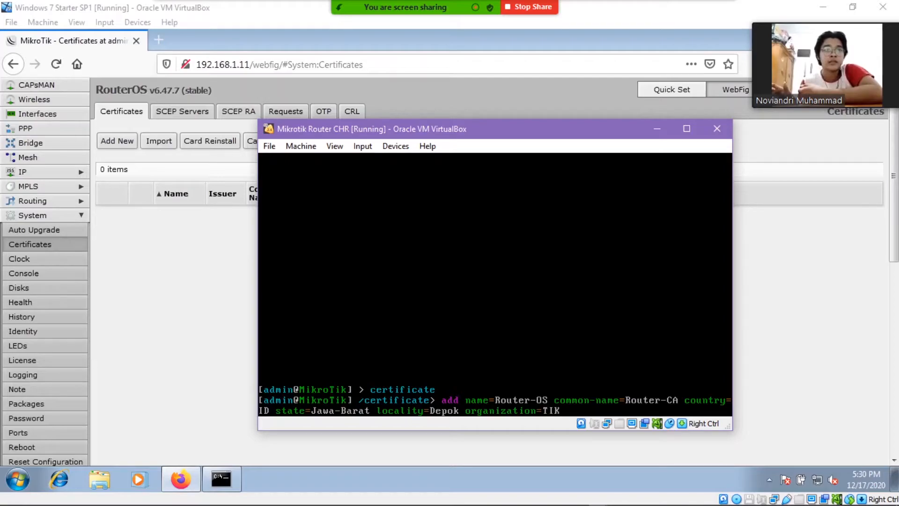
pyautogui.write(' un')
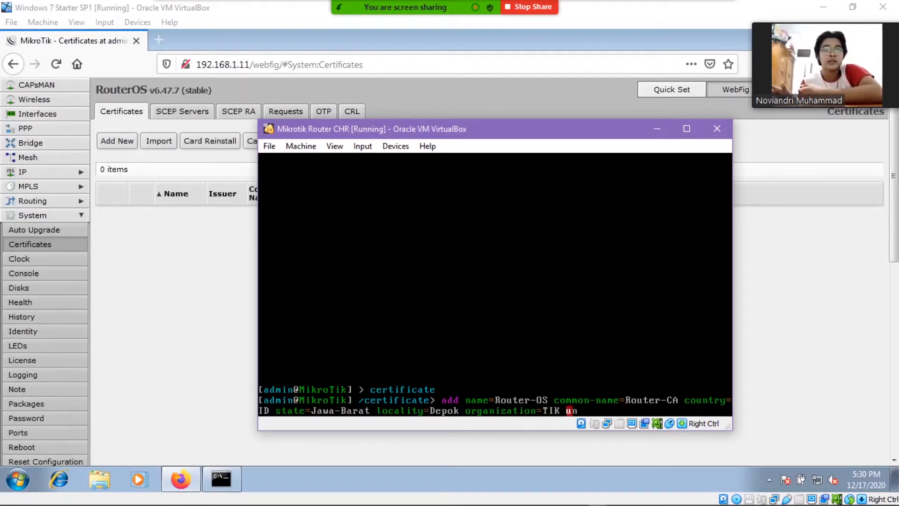
pyautogui.write('it=IT-')
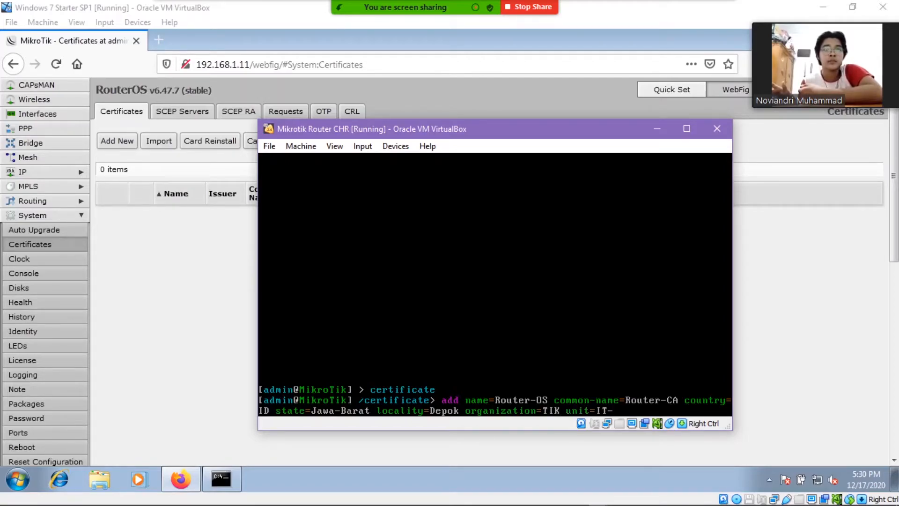
pyautogui.write('Dept-TI')
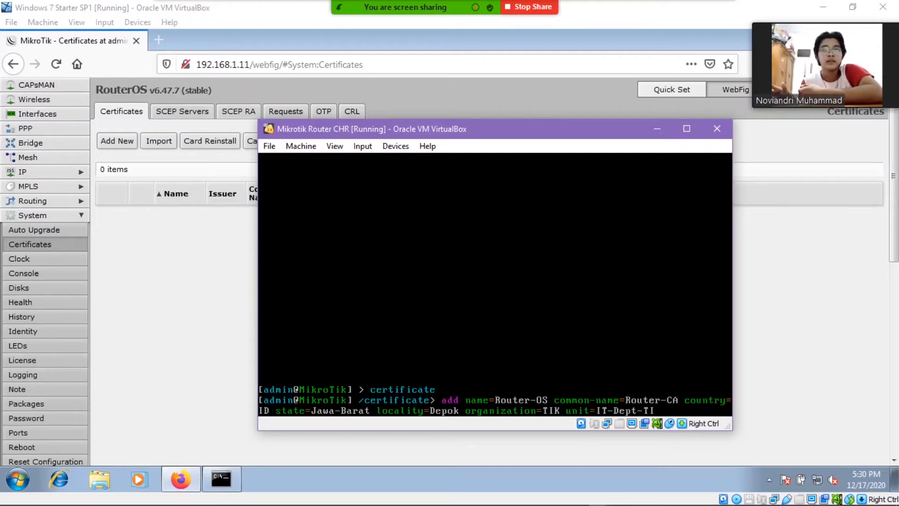
# - Complete the unit value IT-Dept-TIK and add key-size=4096 and days-valid=30 to the certificate command
pyautogui.write('K k')
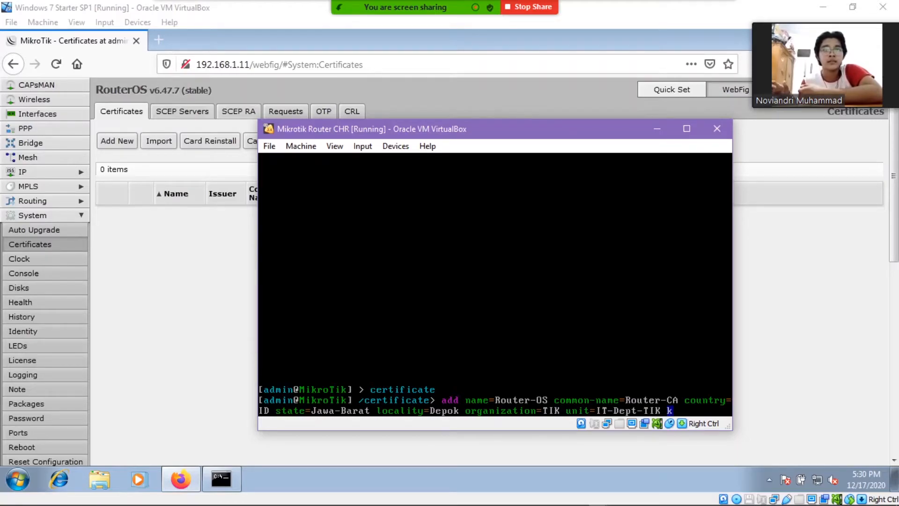
pyautogui.write('ey-size=')
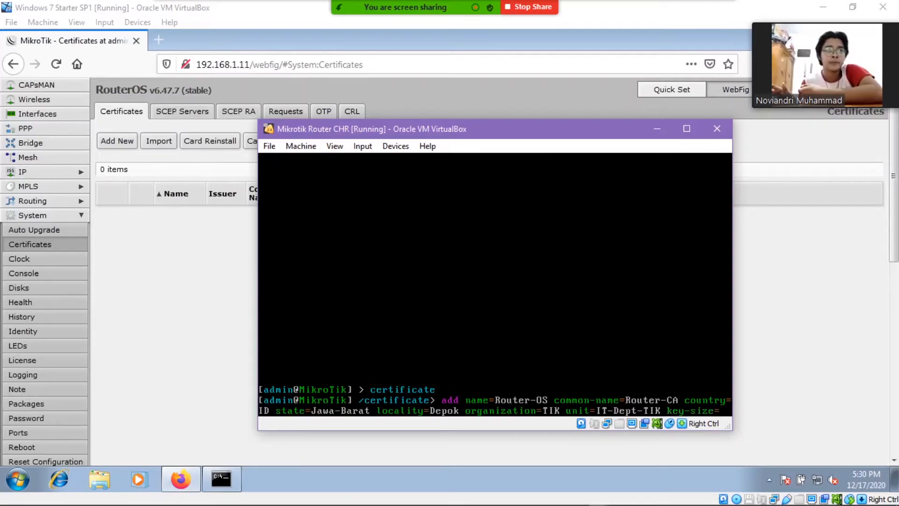
pyautogui.write('4096')
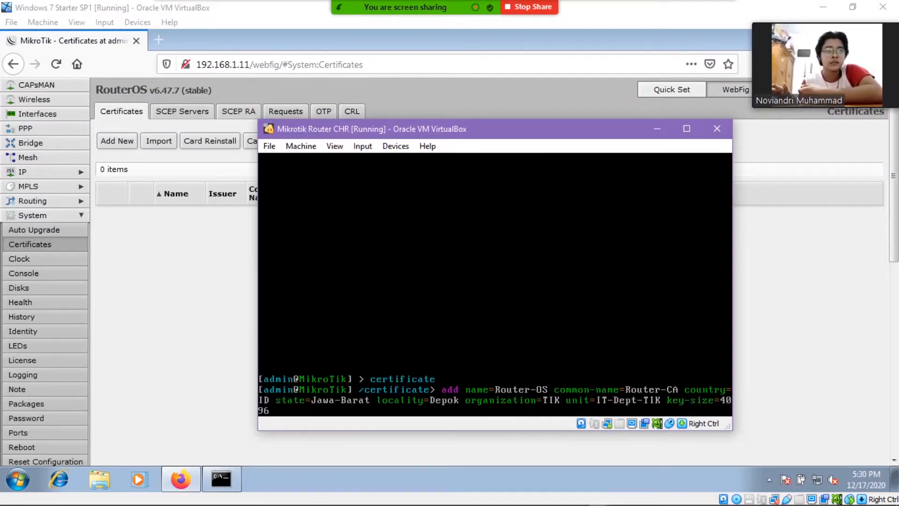
pyautogui.write(' days-valid=')
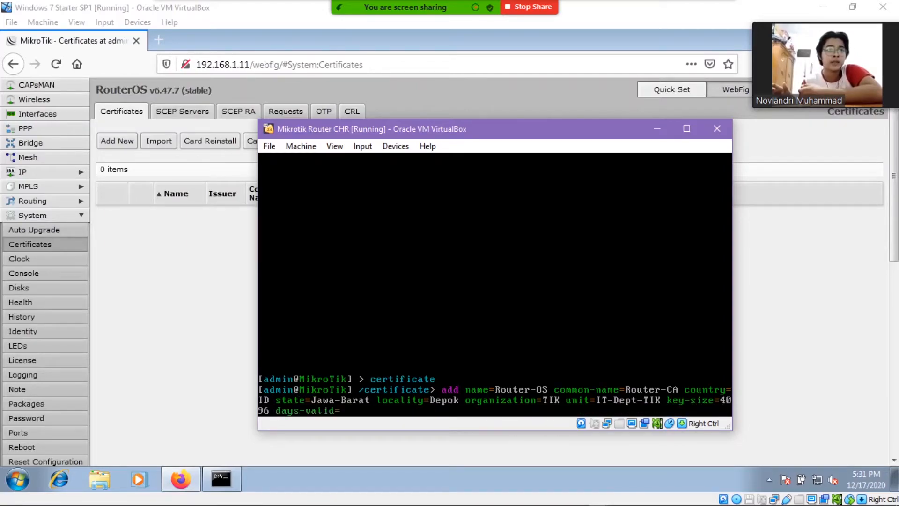
pyautogui.write('30')
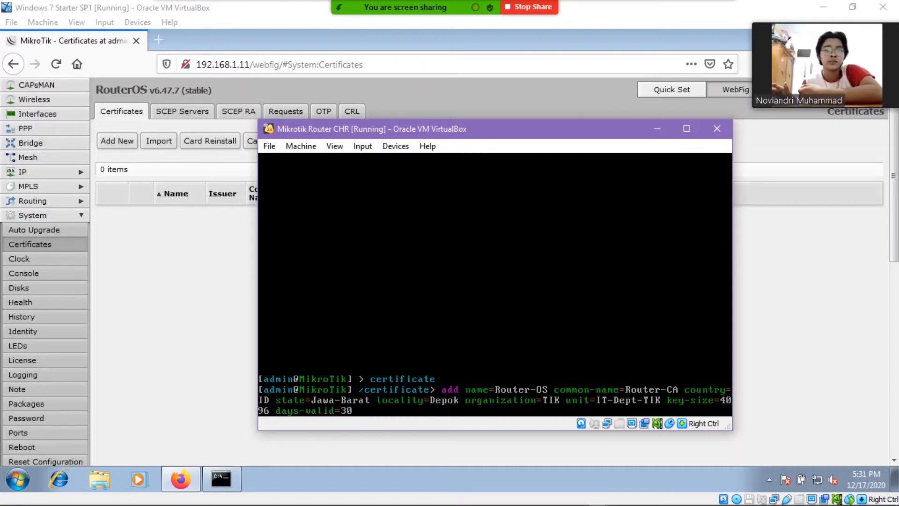
# - Add trusted=yes and key-usage=key-cert-sign to the certificate command and run it
pyautogui.write(' tr')
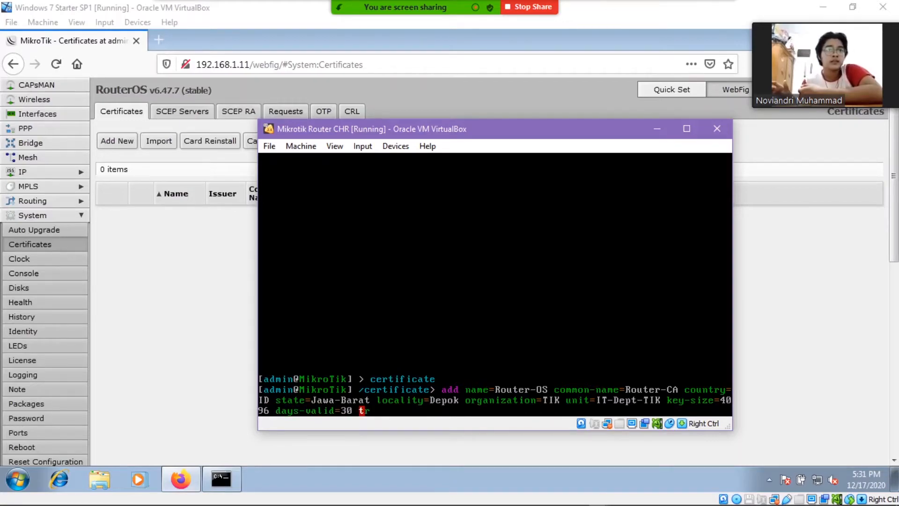
pyautogui.write('usted=y')
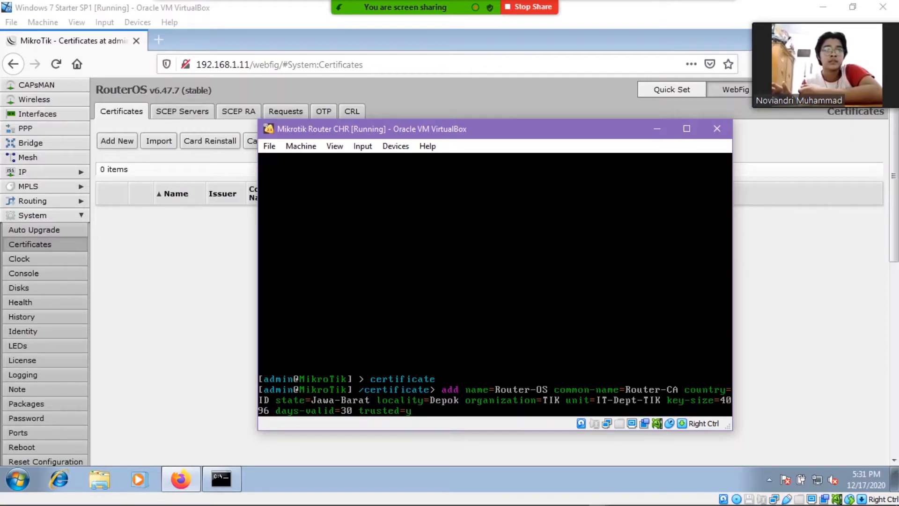
pyautogui.write('es')
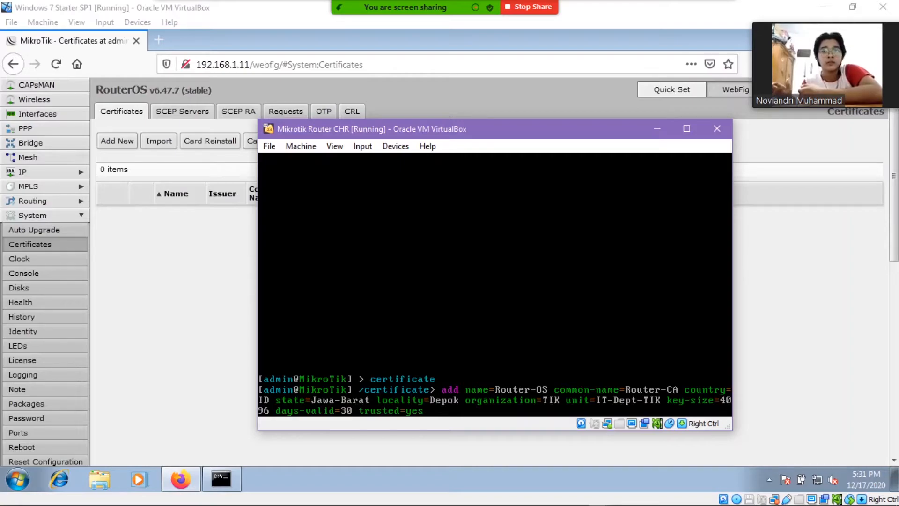
pyautogui.write(' key')
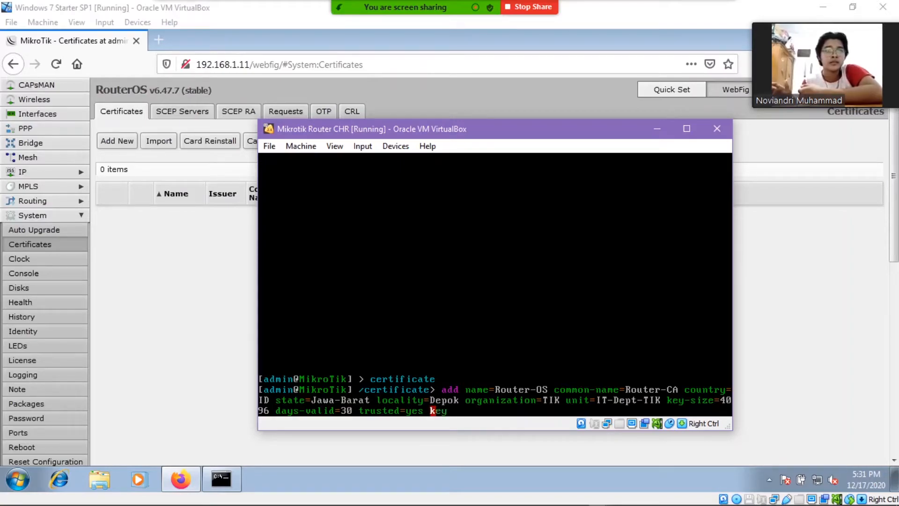
pyautogui.write('-usage=')
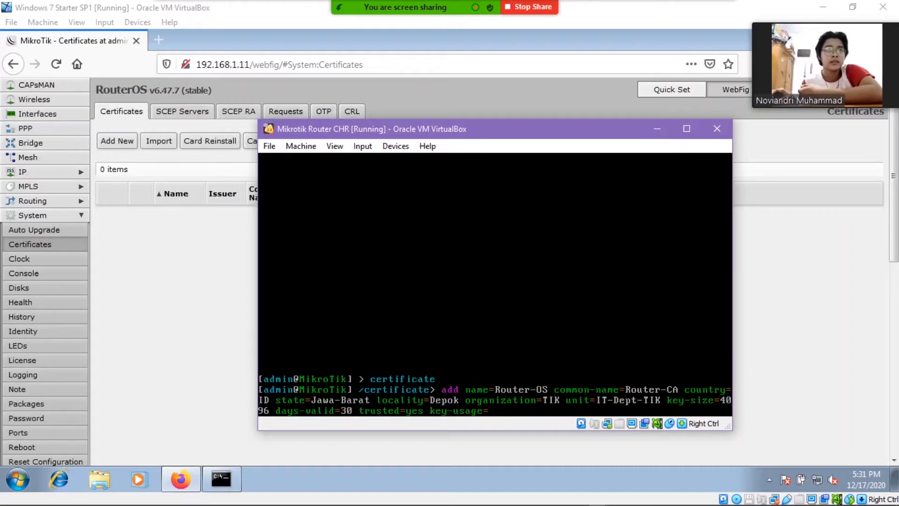
pyautogui.write('key-cert-sign')
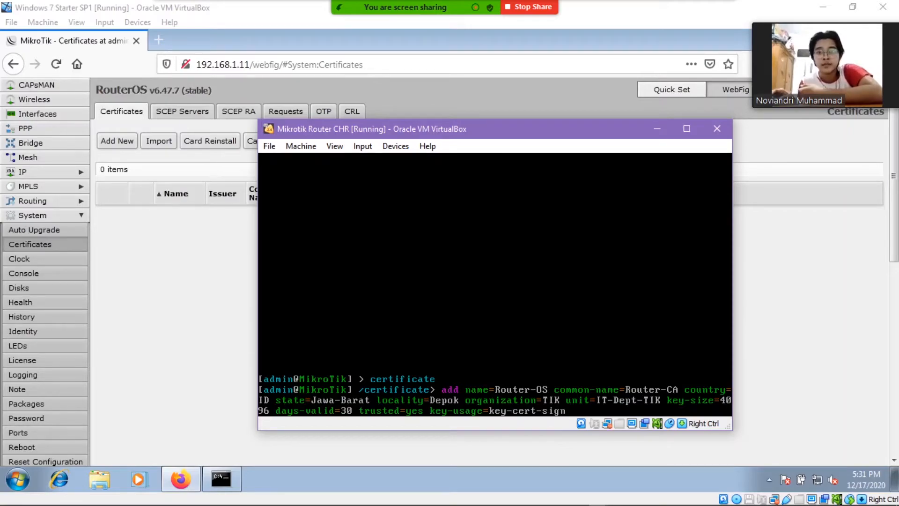
pyautogui.press('Return')
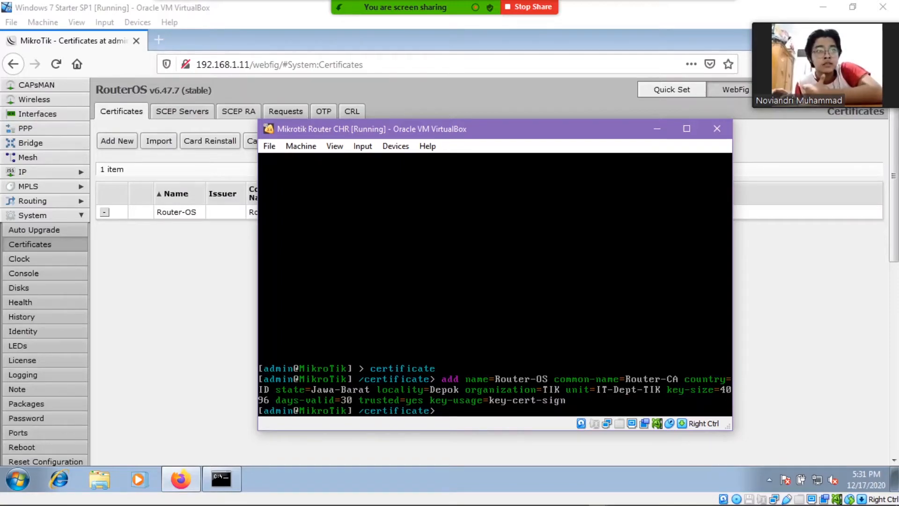
# - Sign the Router-OS certificate with name=Router-CA
pyautogui.write('sign')
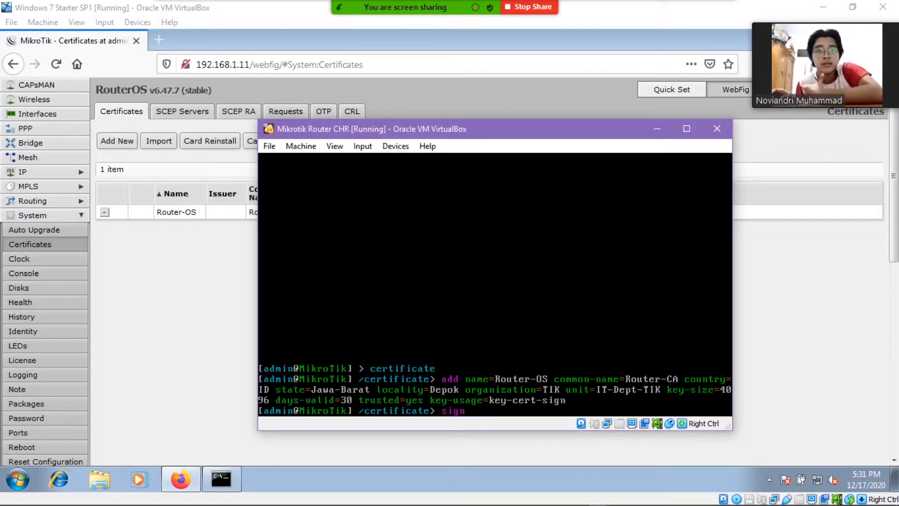
pyautogui.write('Router-OS')
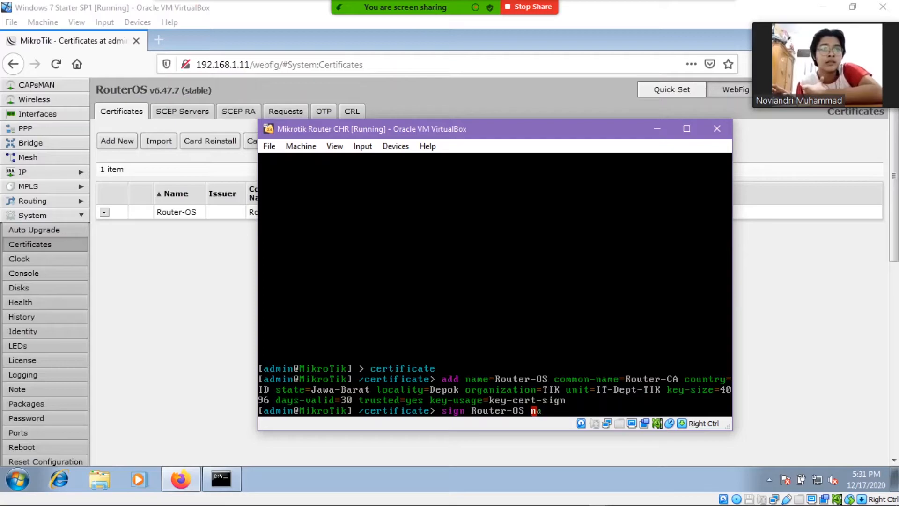
pyautogui.write('name=')
pyautogui.write('Router')
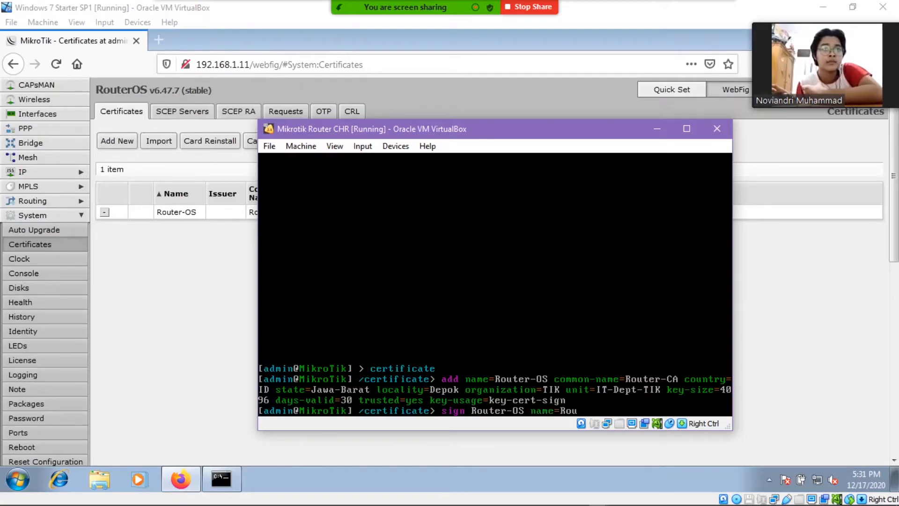
pyautogui.write('-CA')
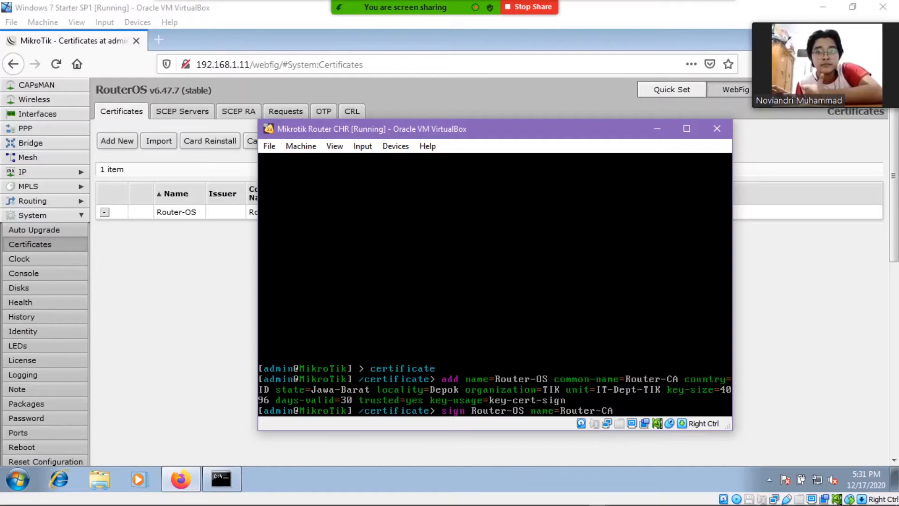
pyautogui.press('Return')
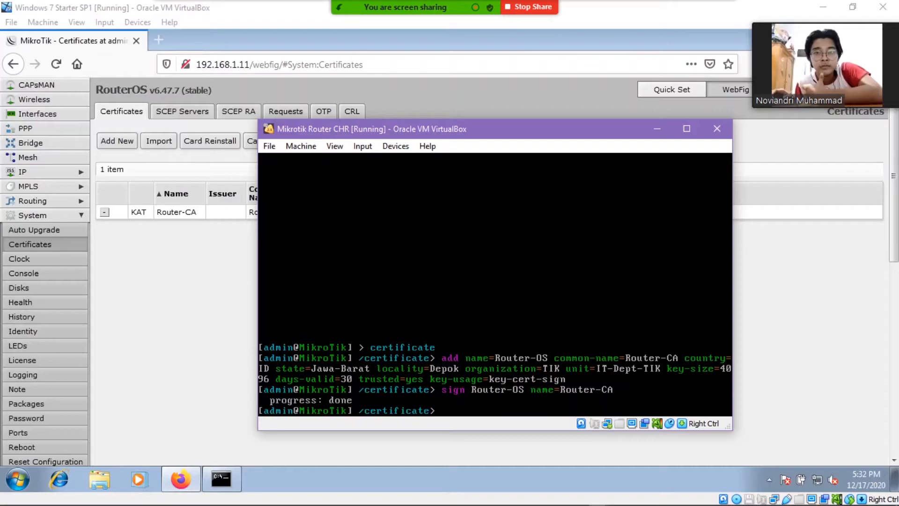
# - Return to the WebFig certificate list and widen the Fingerprint column to inspect the signed certificate
pyautogui.click(221, 246)
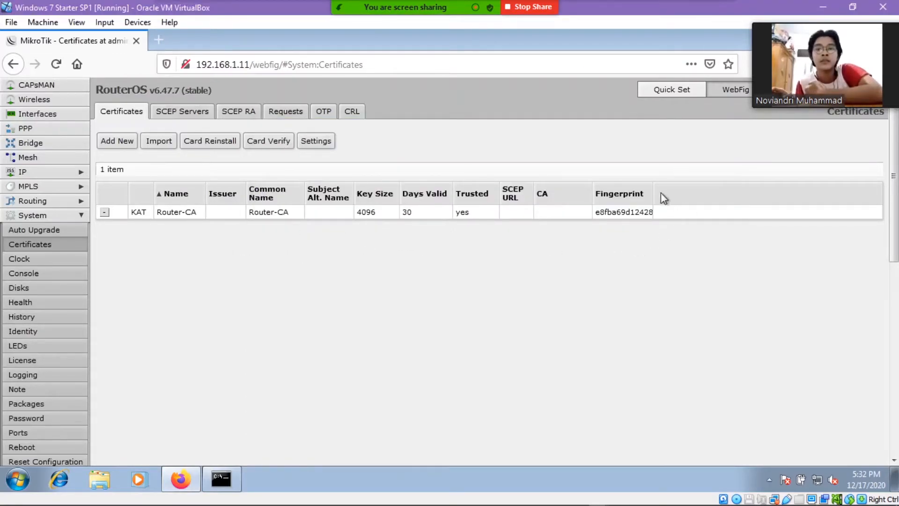
pyautogui.moveTo(655, 193); pyautogui.dragTo(826, 203)
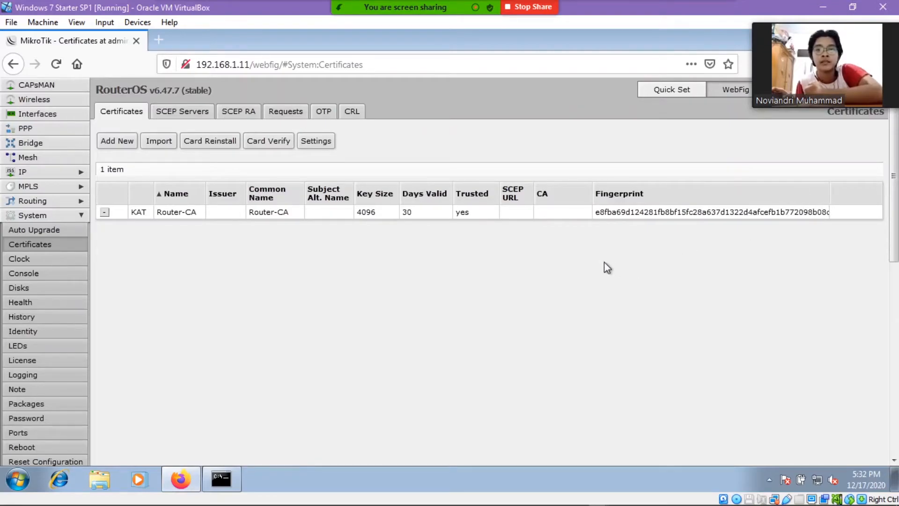
# - Switch back to the Mikrotik Router CHR console and begin a certificate add command with name=Group5-SSL and common-name=group5.tik
pyautogui.moveTo(613, 487)
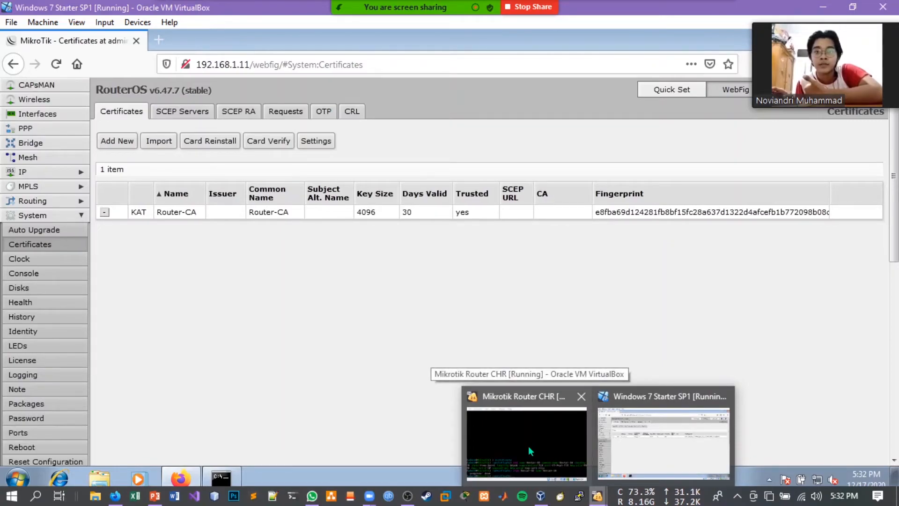
pyautogui.click(529, 450)
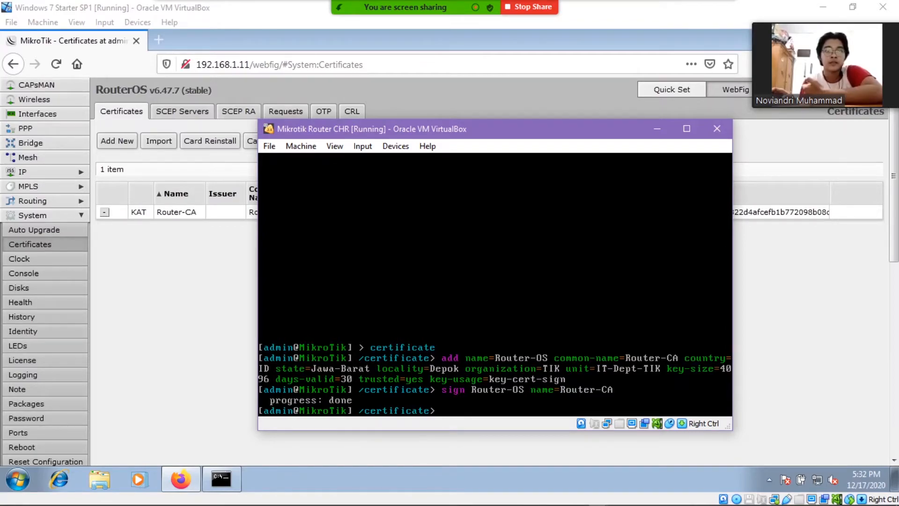
pyautogui.write('add')
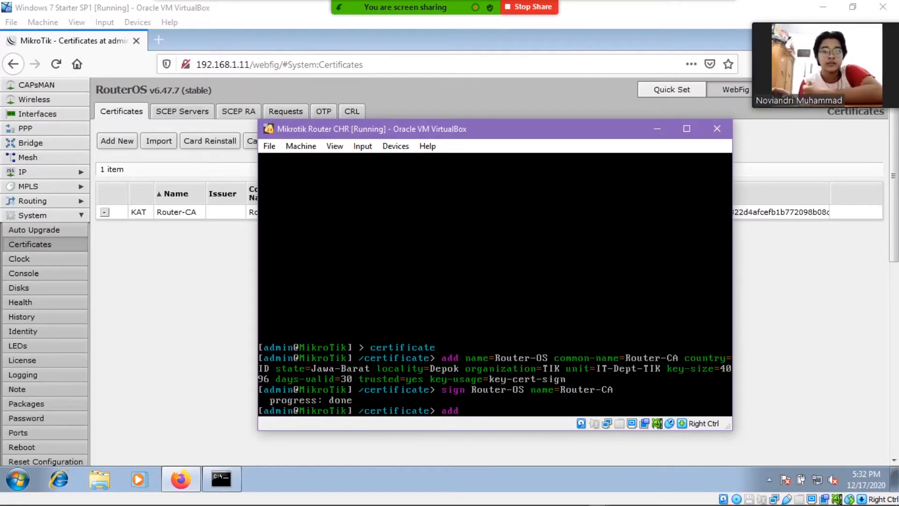
pyautogui.write('name=')
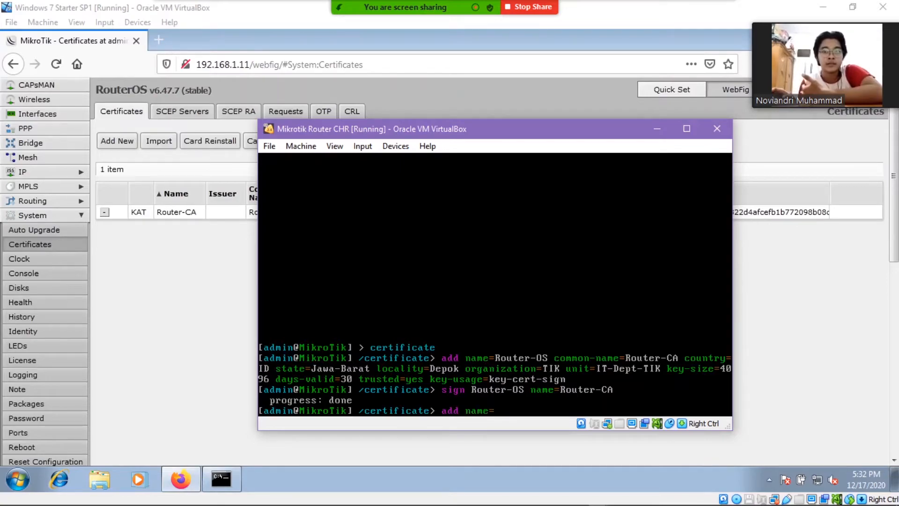
pyautogui.write('Group')
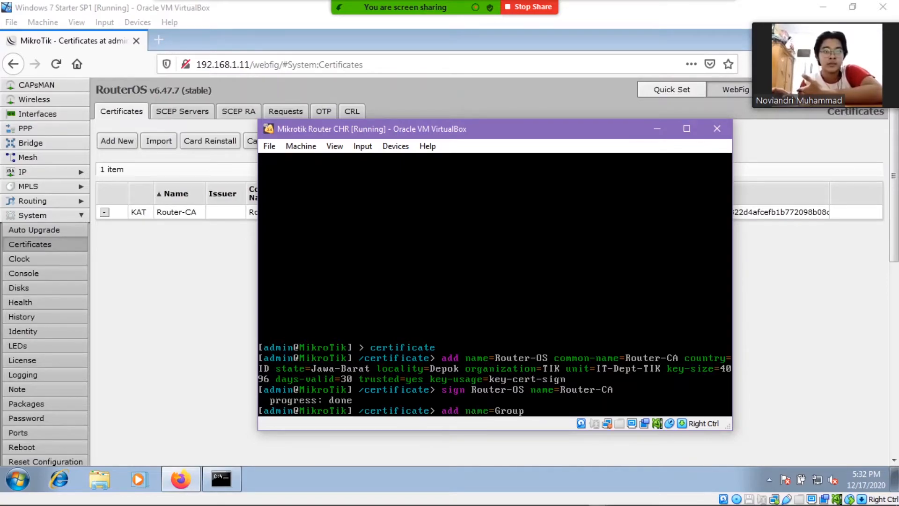
pyautogui.write('5-SSL')
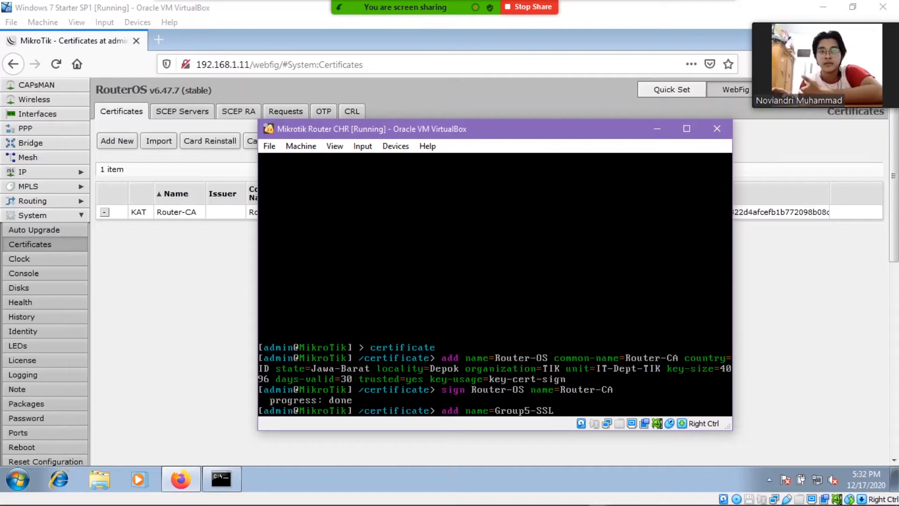
pyautogui.write(' common-name=')
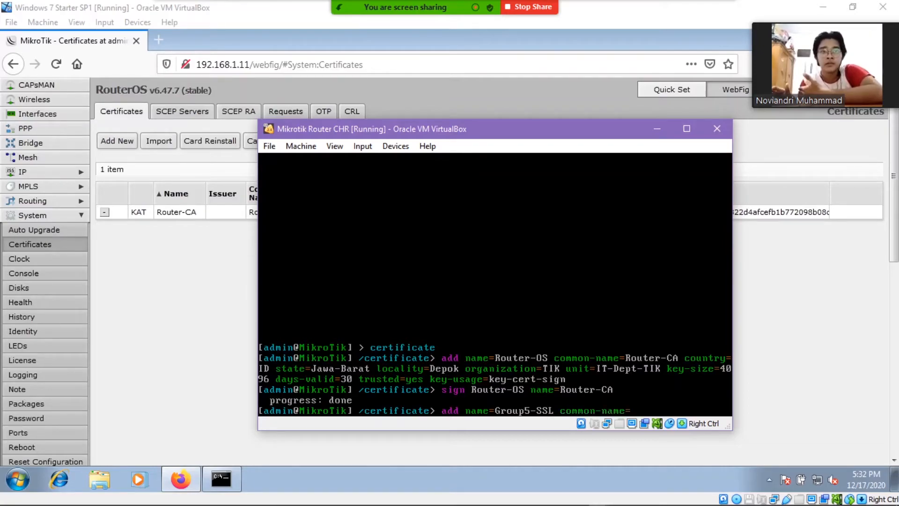
pyautogui.write('group5-')
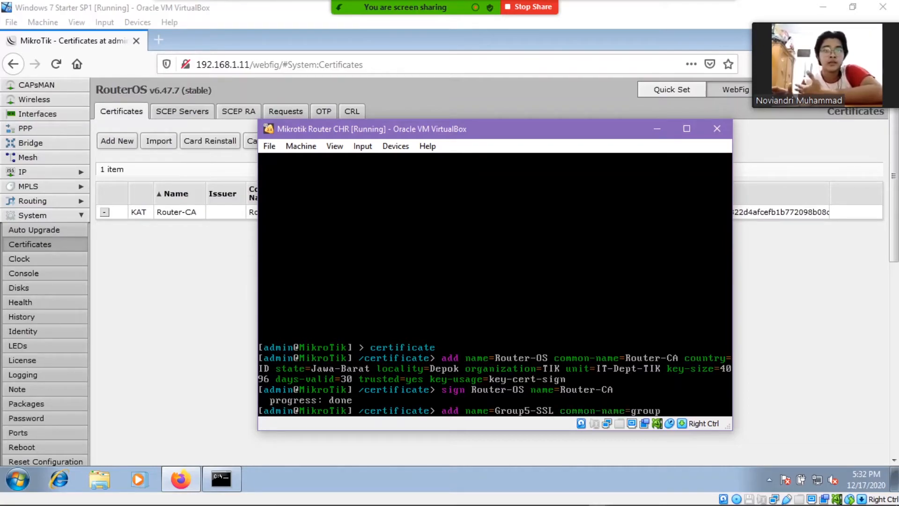
pyautogui.press('BackSpace')
pyautogui.press('BackSpace')
pyautogui.write('5.tik')
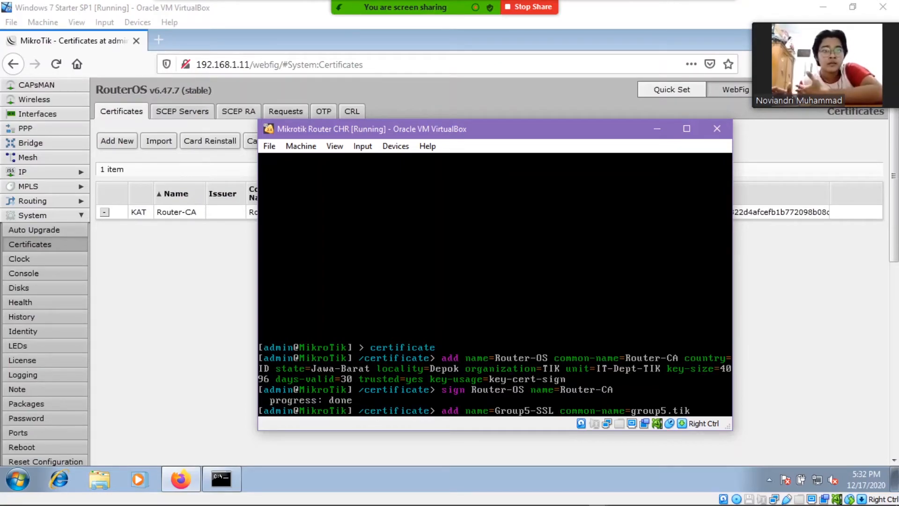
# - Extend the Group5-SSL certificate add command with country=ID, state=Jawa-Barat and locality=Depok
pyautogui.write(' country=')
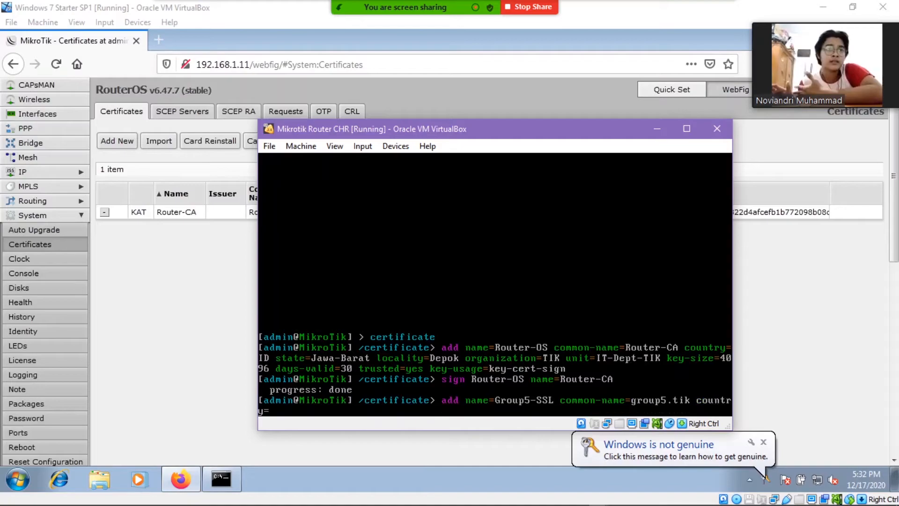
pyautogui.write('ID')
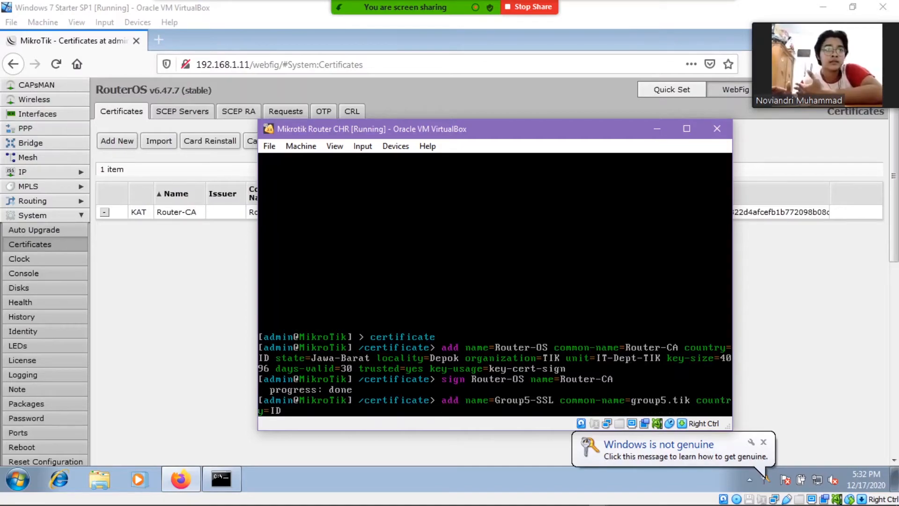
pyautogui.write(' state=Jawa')
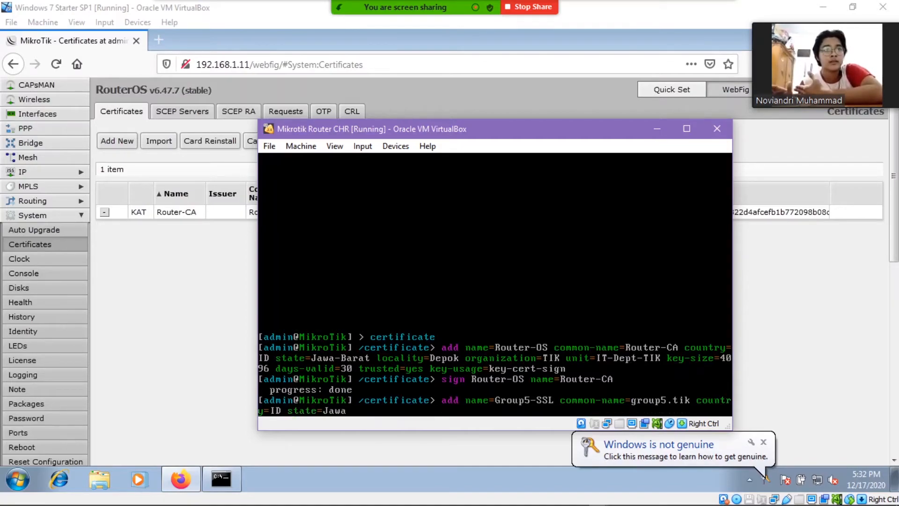
pyautogui.write('-Barat')
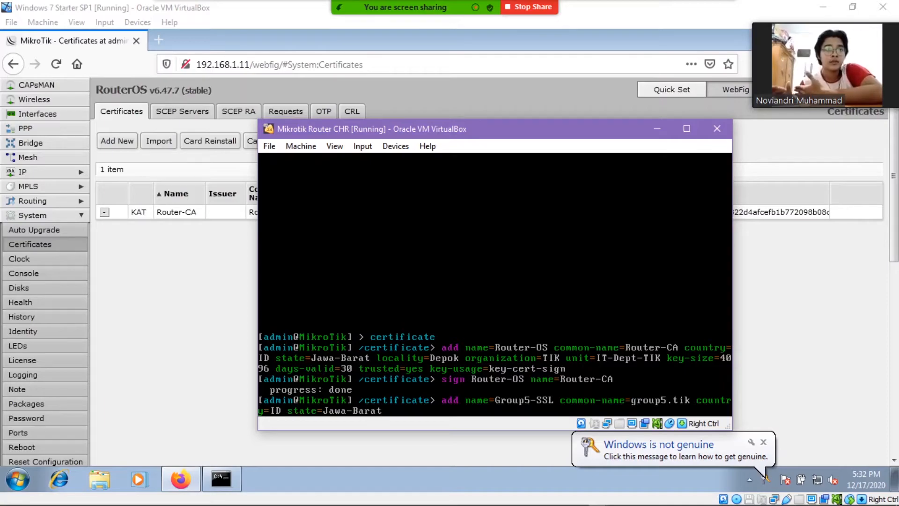
pyautogui.write(' locality=Depo')
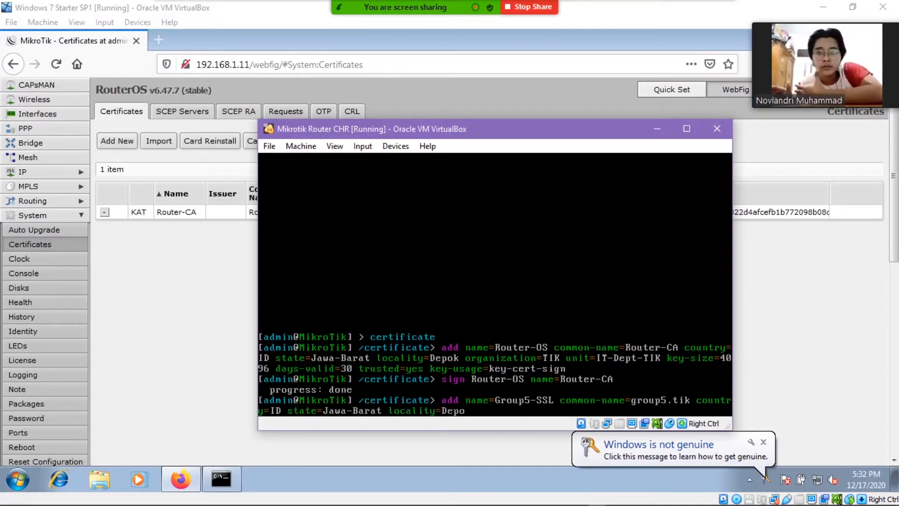
pyautogui.write('k')
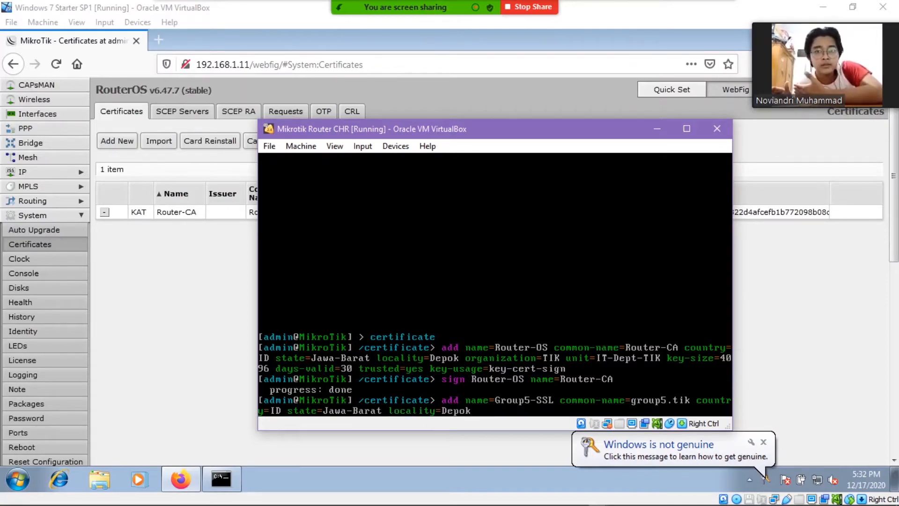
# - Add organization=TIK and unit=Mahasiswa-TIK to the Group5-SSL certificate command
pyautogui.write(' org')
pyautogui.press('Tab')
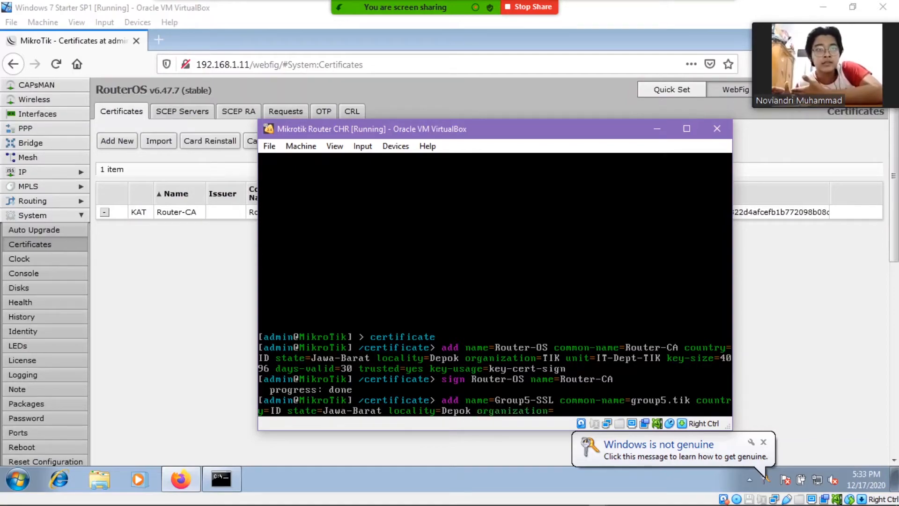
pyautogui.write('T')
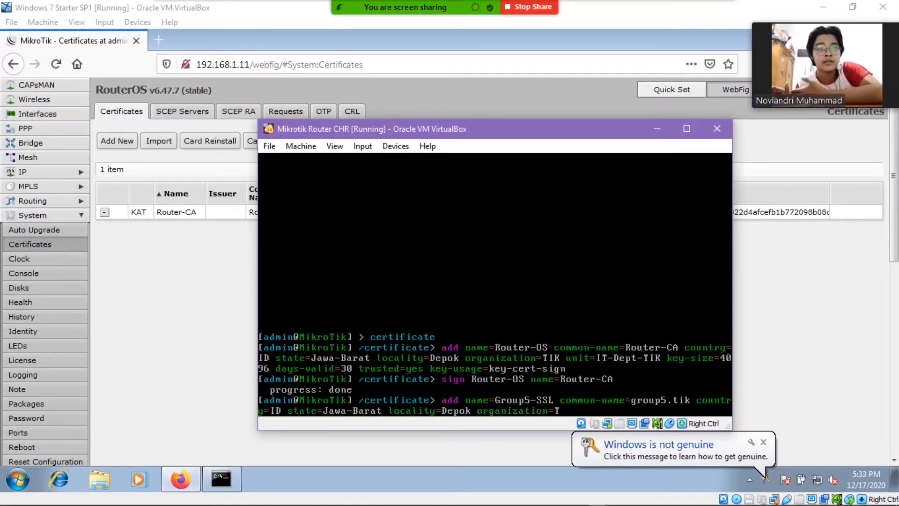
pyautogui.write('IK u')
pyautogui.press('Tab')
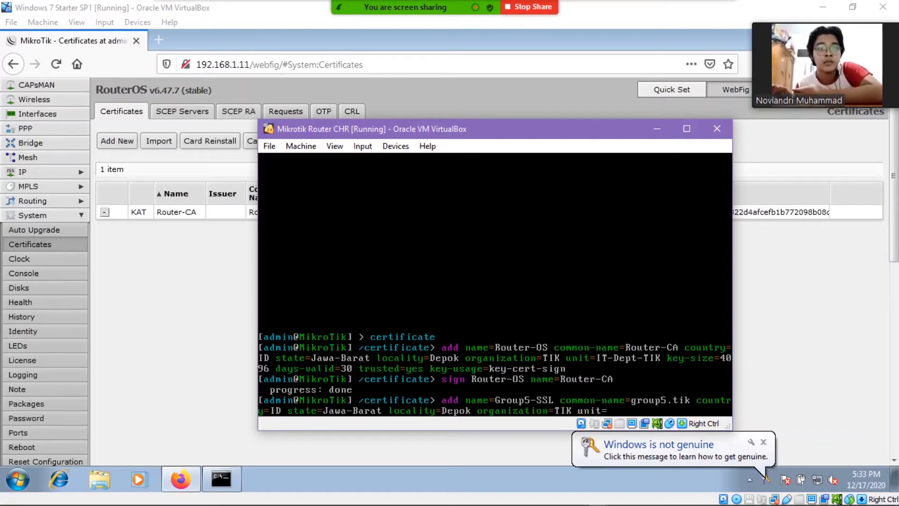
pyautogui.write('Mahasi')
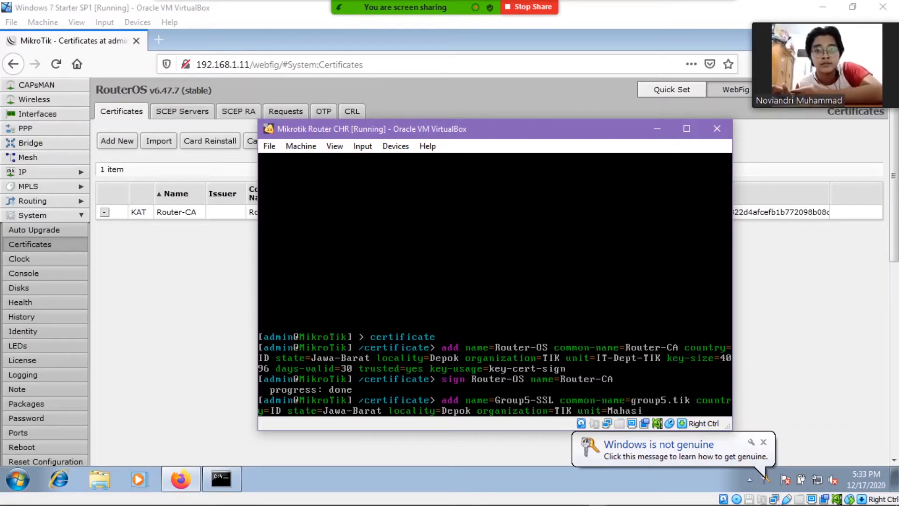
pyautogui.write('swa-TIK ')
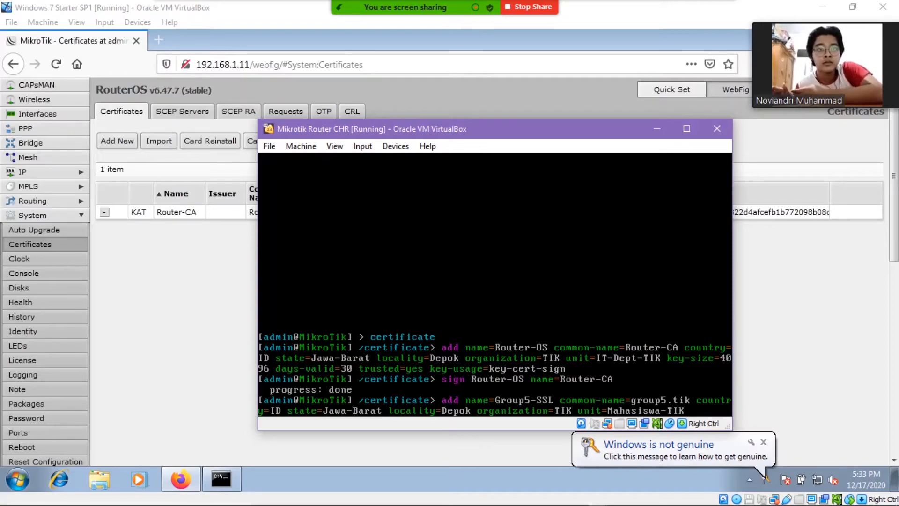
# - Complete the Group5-SSL certificate command with key-size=4096, days-valid=30 and trusted=yes, and run it
pyautogui.write('key-size=')
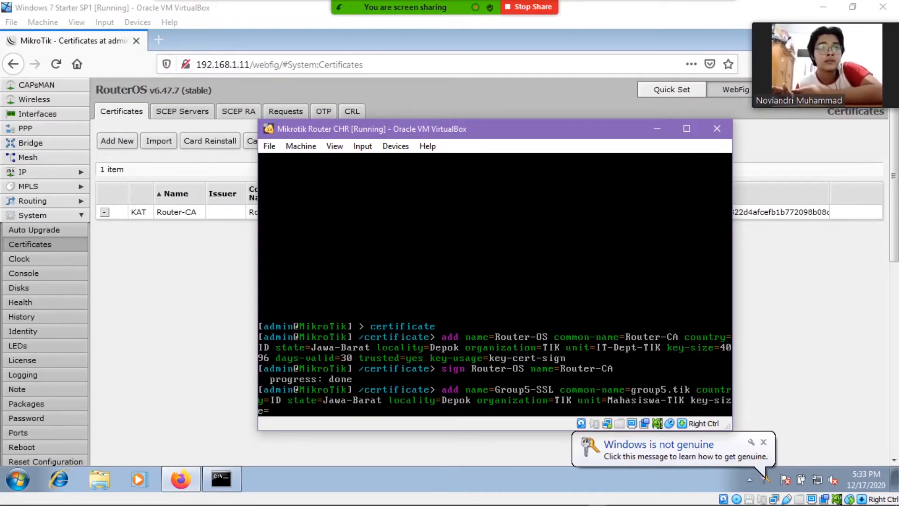
pyautogui.write('409')
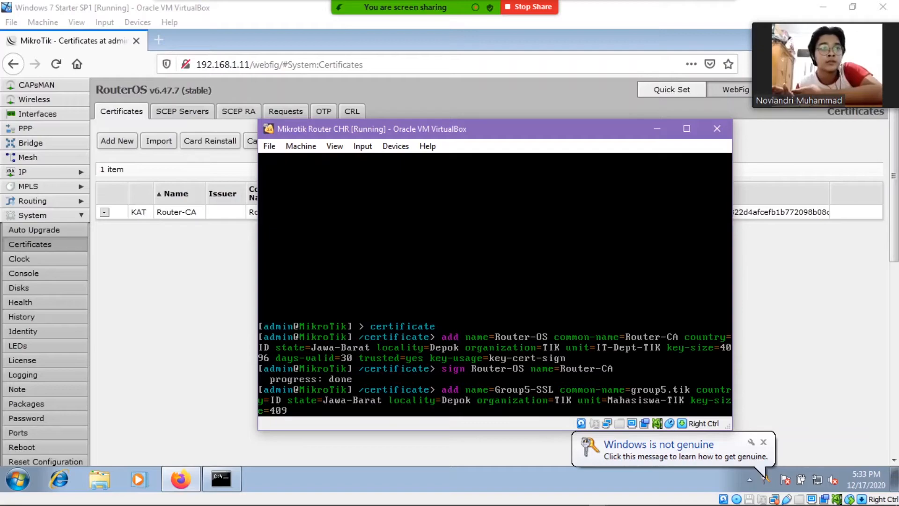
pyautogui.write('6 da')
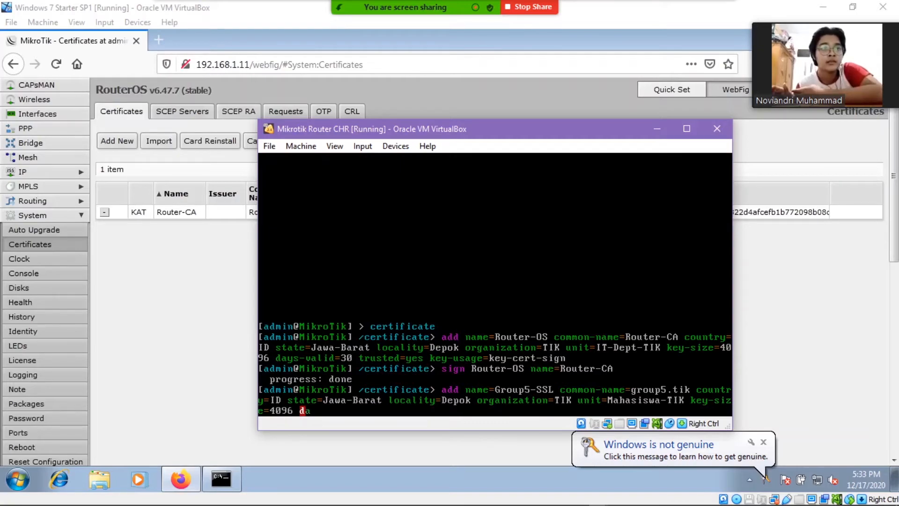
pyautogui.write('ys-valid=30')
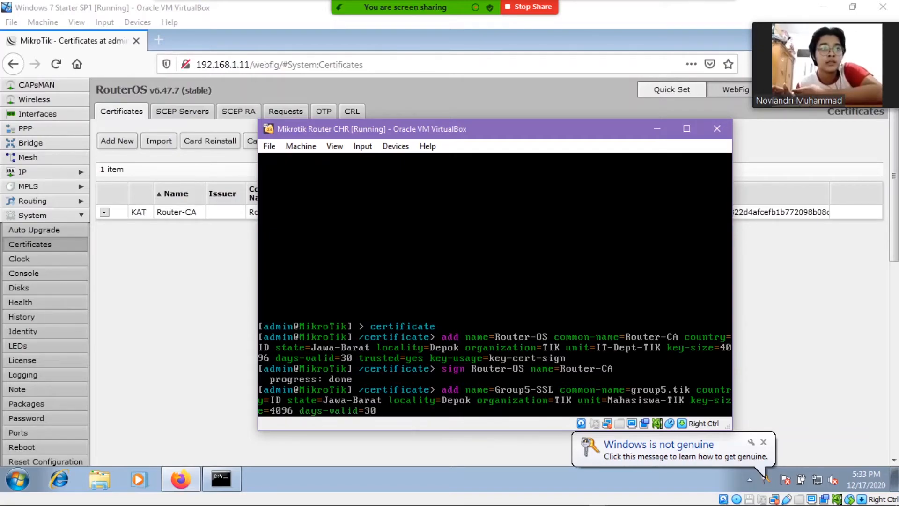
pyautogui.write(' trusted=')
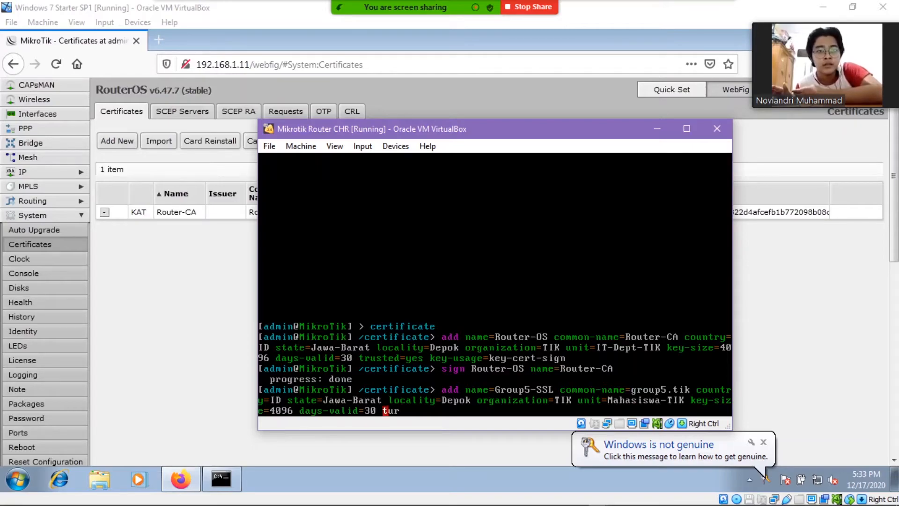
pyautogui.write('yes')
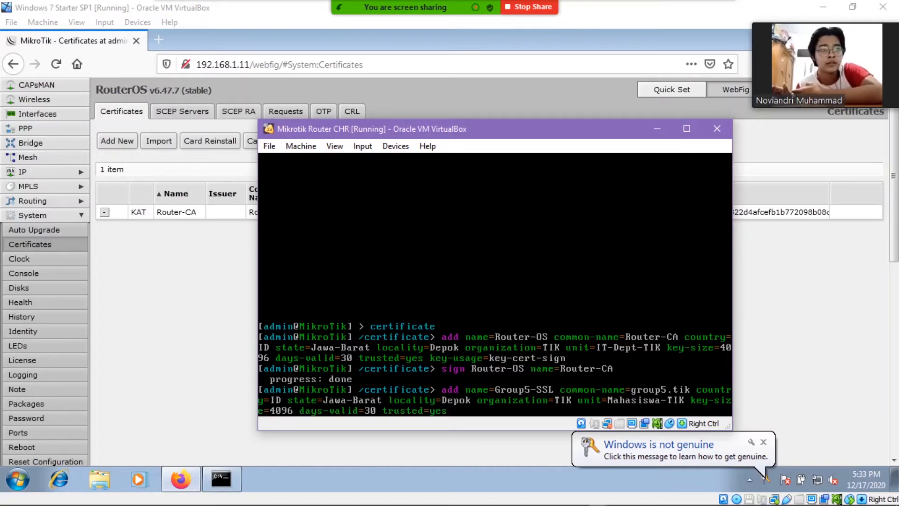
pyautogui.press('Return')
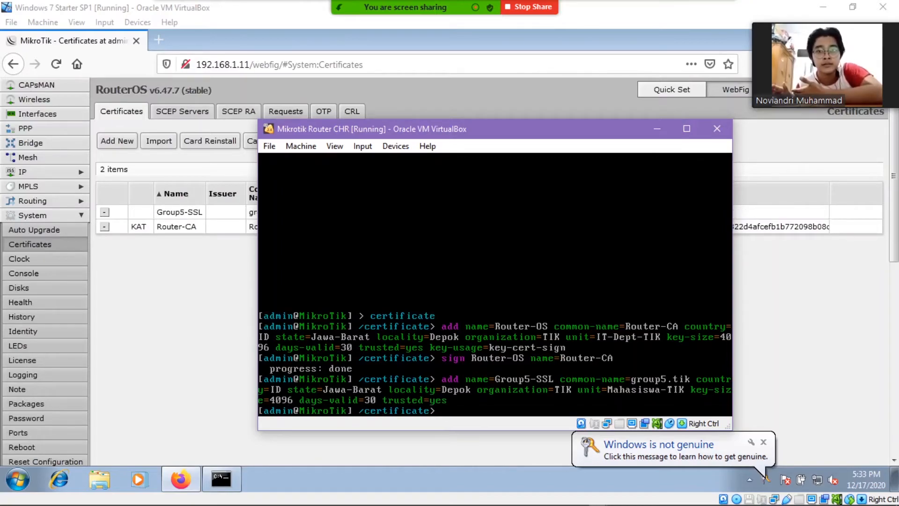
# - Sign the Group5-SSL certificate with name=group5.tik and ca=Router-CA
pyautogui.write('sign Group5-SSL name=group5.tik ca=Router-CA')
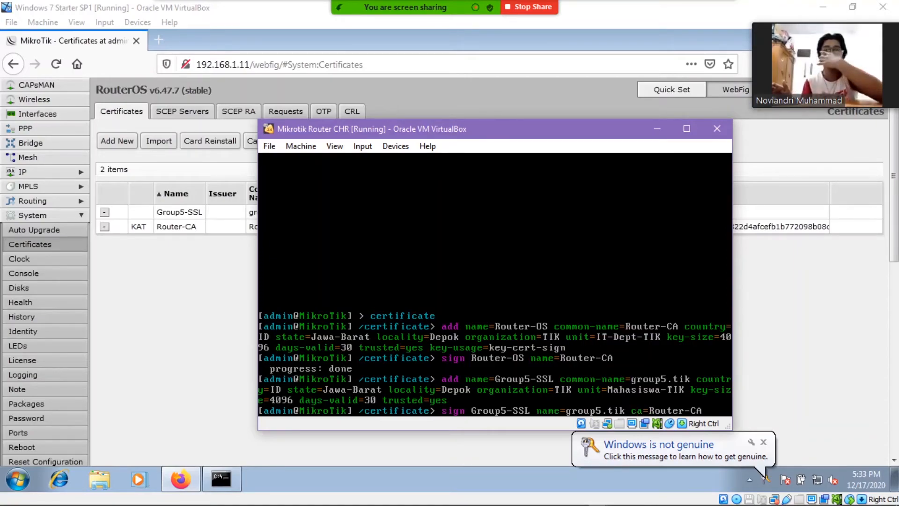
pyautogui.press('Return')
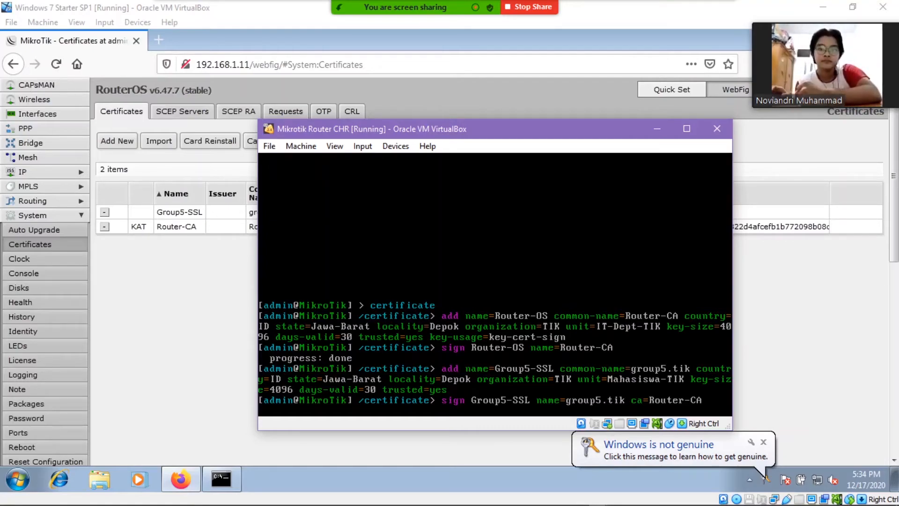
pyautogui.moveTo(836, 78)
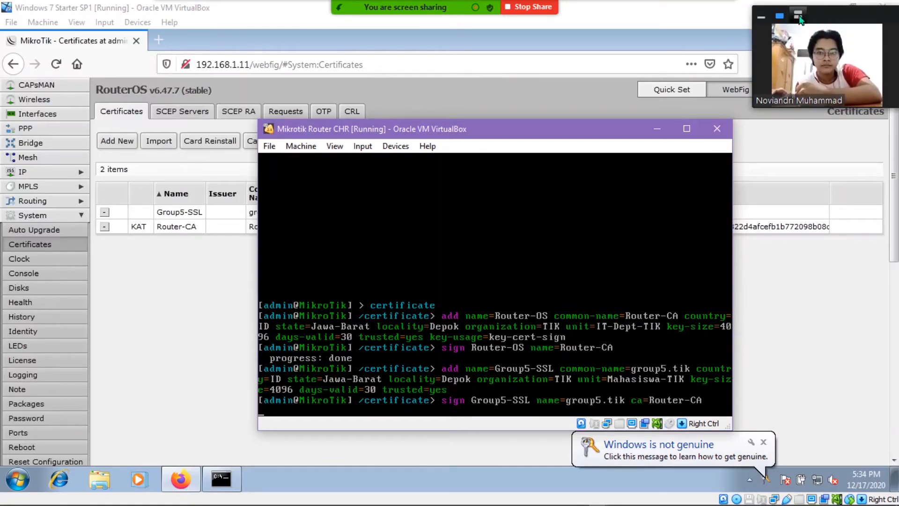
pyautogui.click(798, 15)
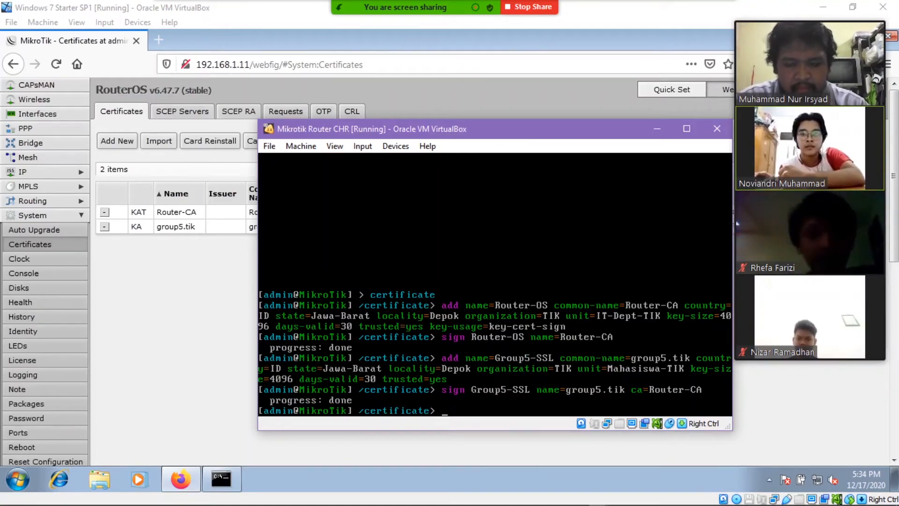
# - Switch to the WebFig certificate list, mark the group5.tik certificate as trusted and save it
pyautogui.click(191, 293)
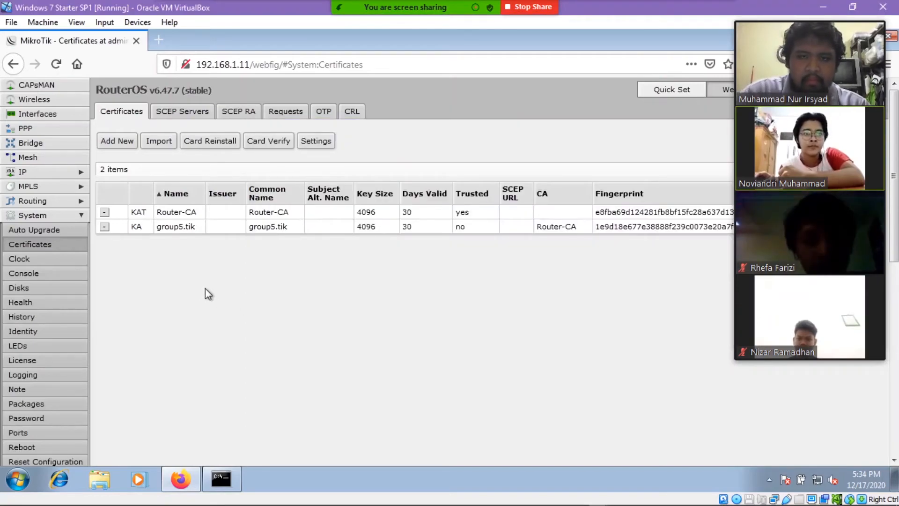
pyautogui.click(467, 232)
pyautogui.scroll(-3, 333, 279)
pyautogui.scroll(-3, 333, 279)
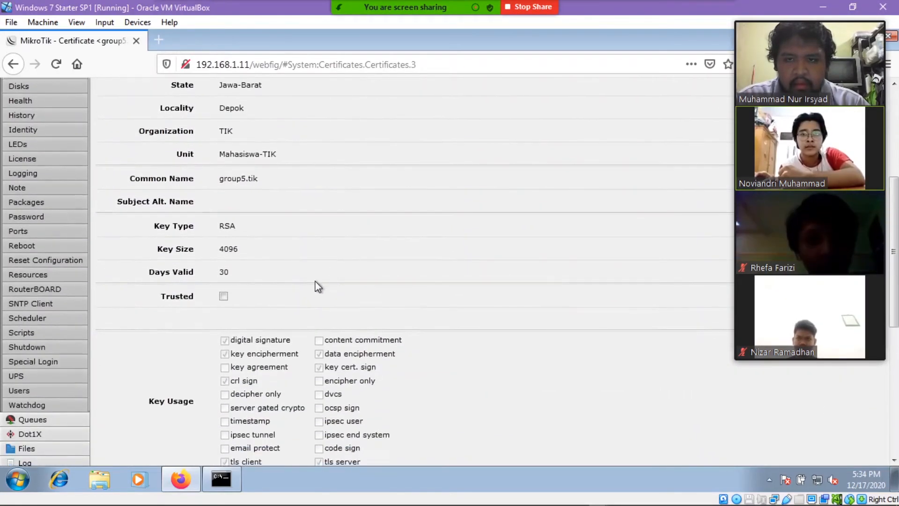
pyautogui.click(223, 296)
pyautogui.scroll(5, 270, 278)
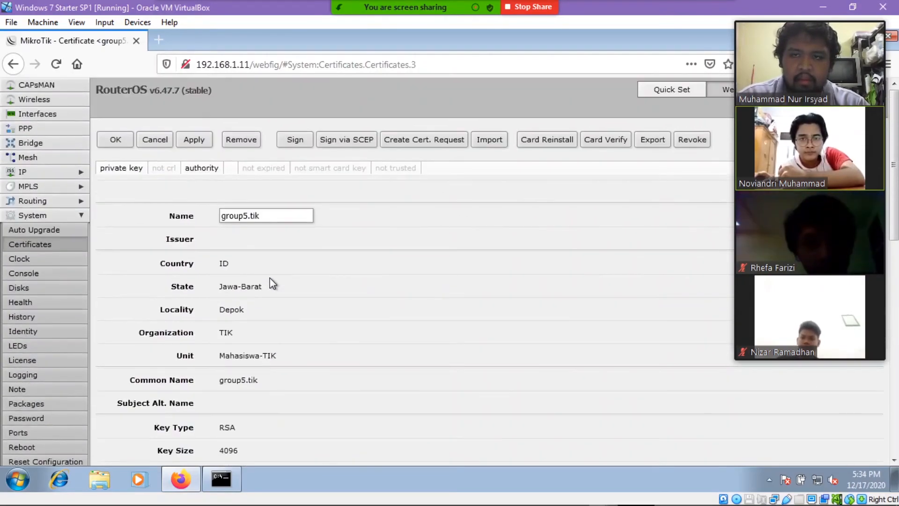
pyautogui.click(121, 140)
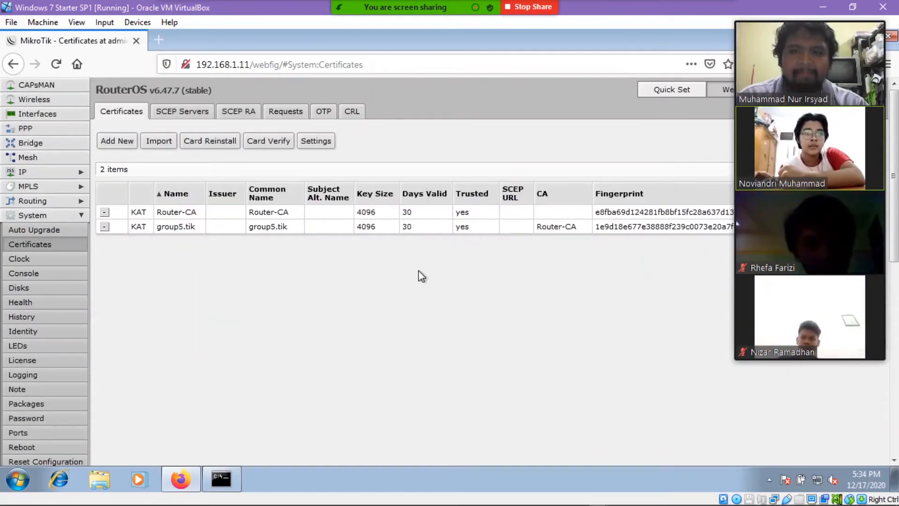
# - Assign the group5.tik certificate to the www-ssl service in the IP service list and save the change
pyautogui.click(74, 217)
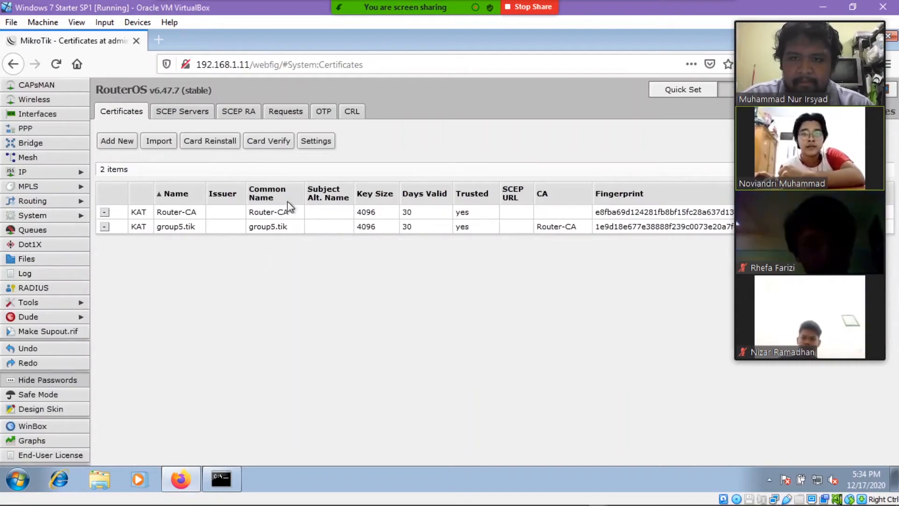
pyautogui.click(78, 171)
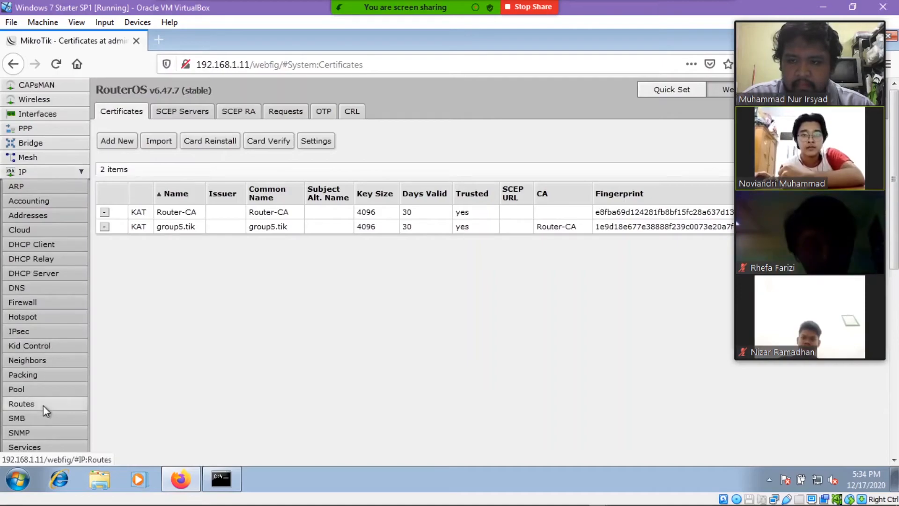
pyautogui.scroll(-3, 42, 403)
pyautogui.click(39, 381)
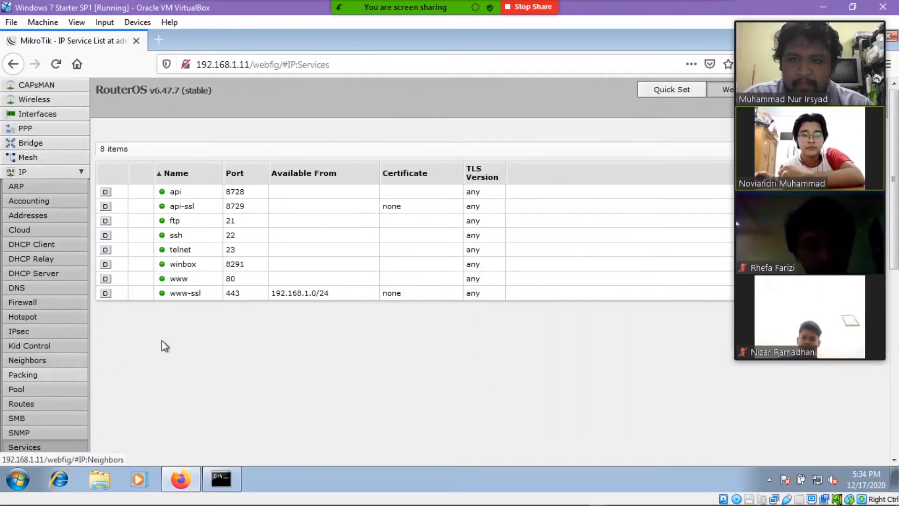
pyautogui.click(335, 295)
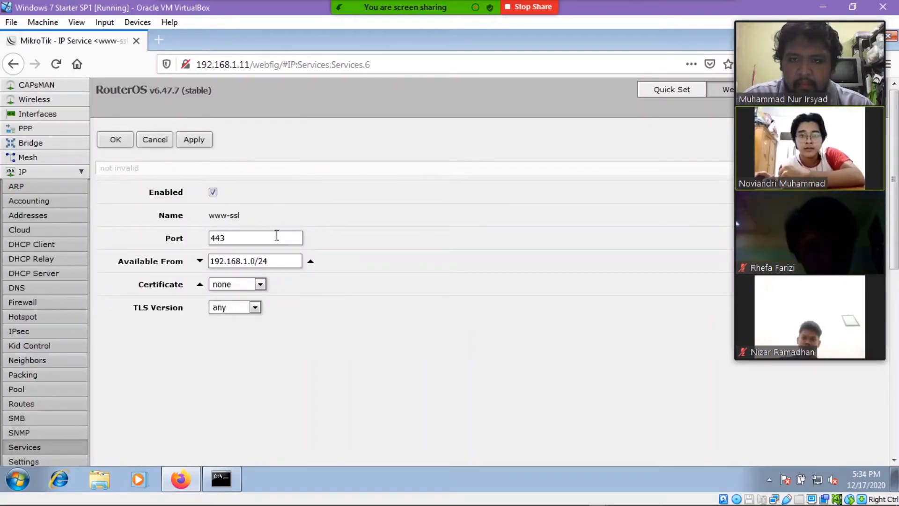
pyautogui.click(261, 285)
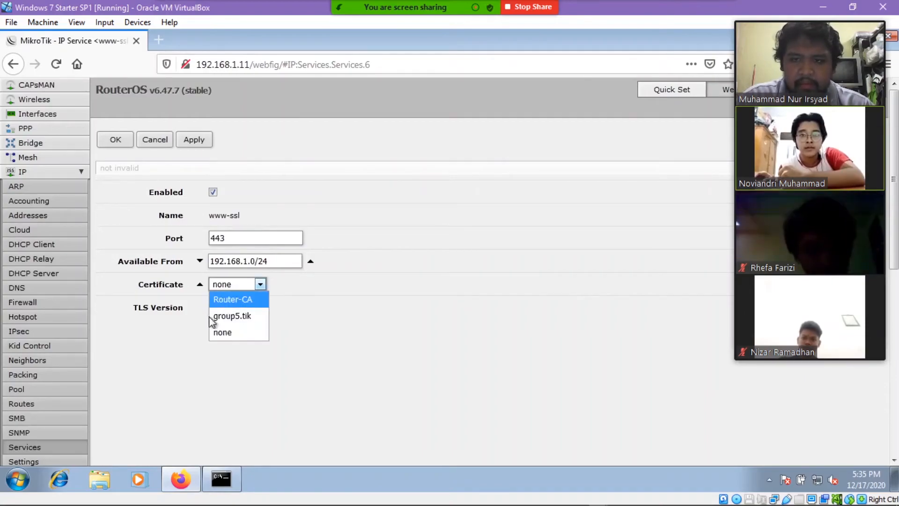
pyautogui.click(253, 317)
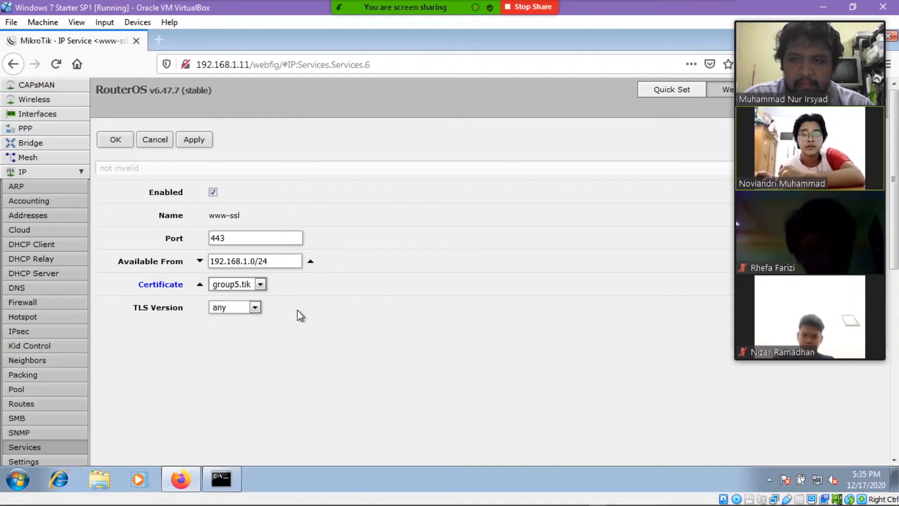
pyautogui.click(208, 143)
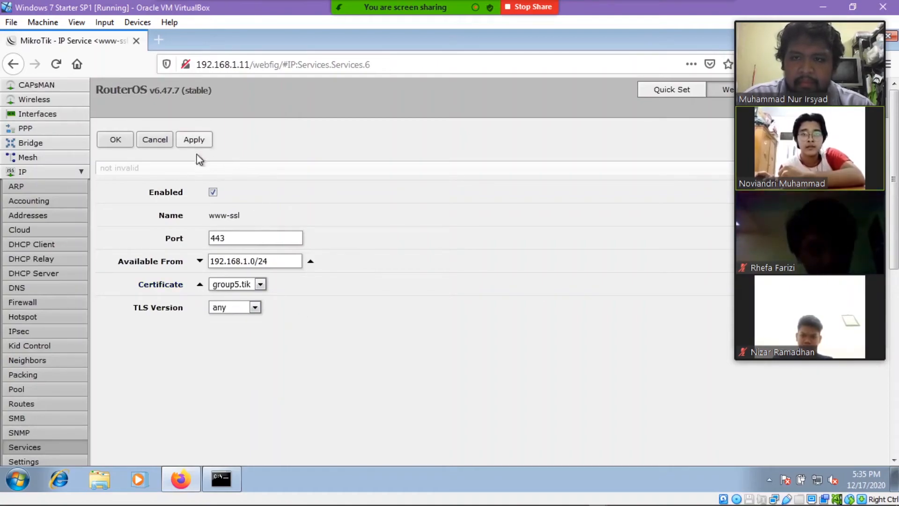
pyautogui.click(112, 142)
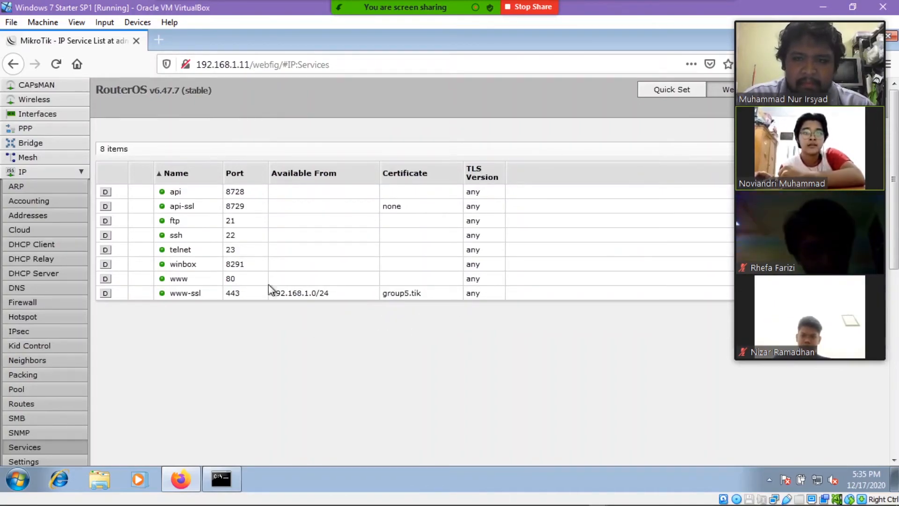
pyautogui.click(163, 40)
pyautogui.click(264, 66)
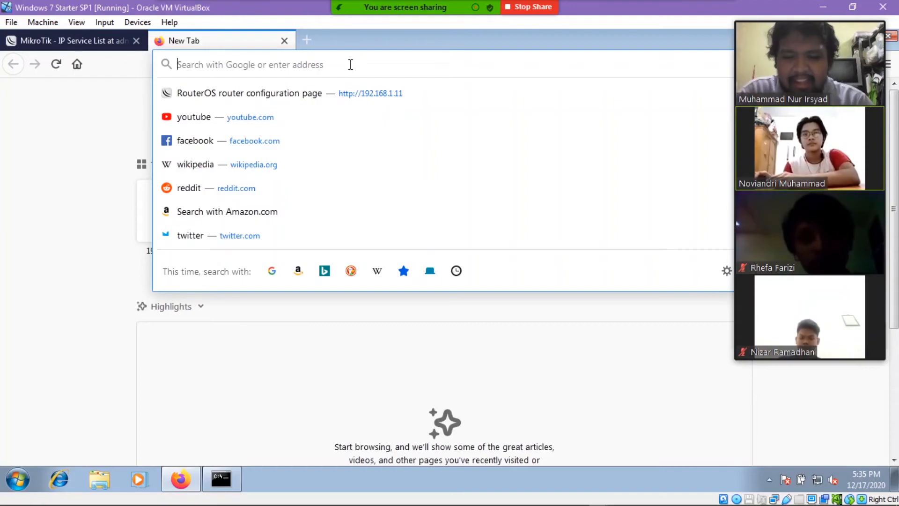
pyautogui.write('http:')
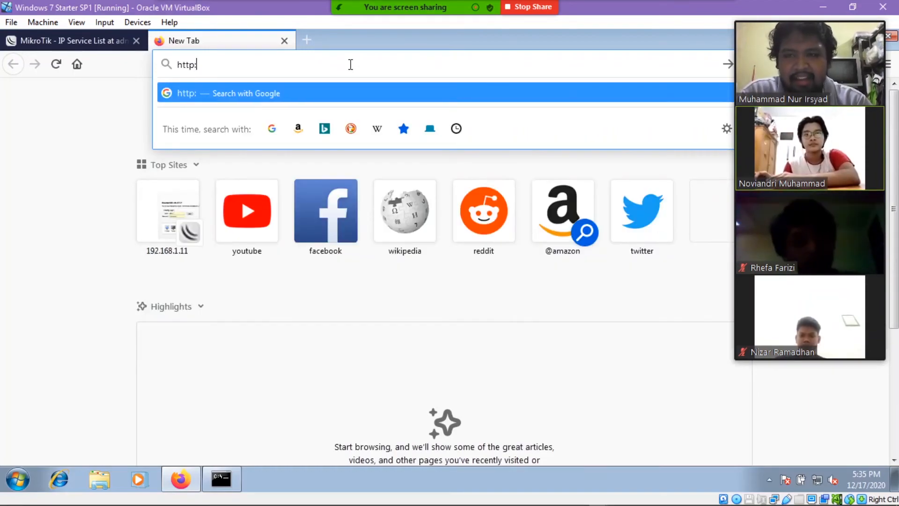
pyautogui.write('//group5.tik')
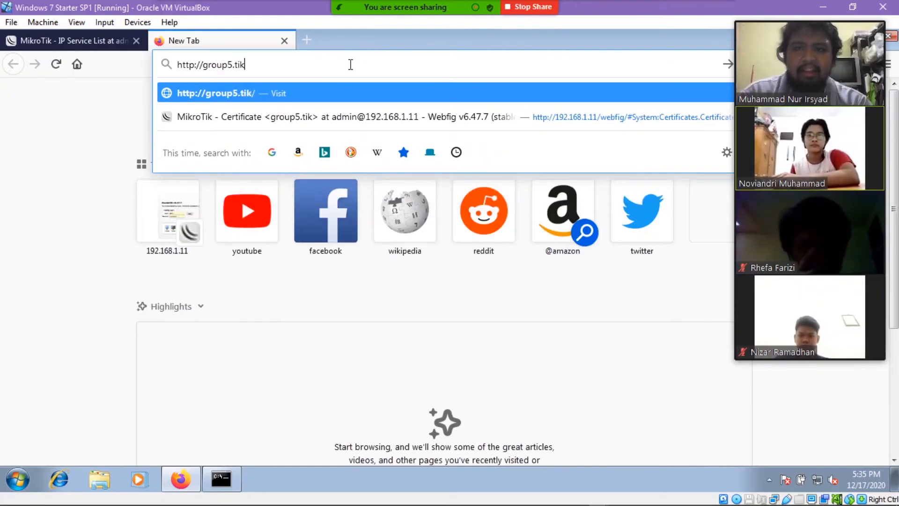
pyautogui.press('Return')
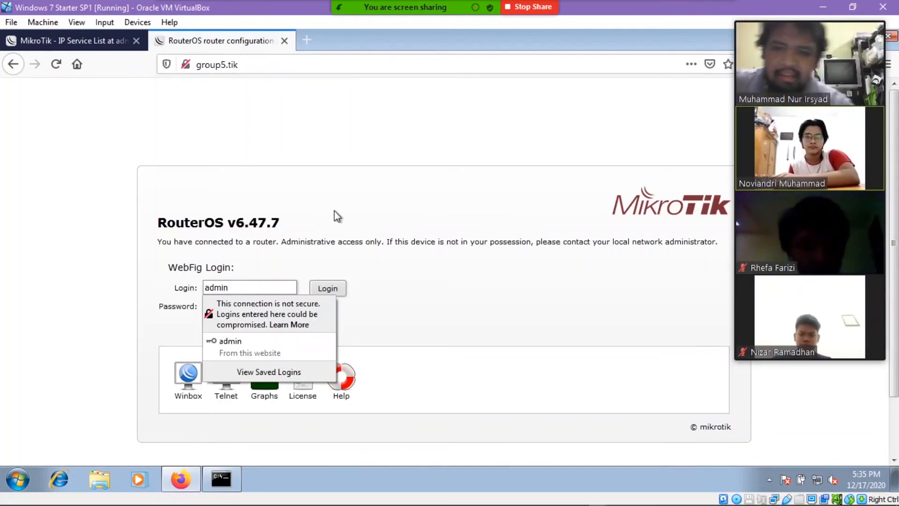
# - Log in to WebFig over HTTP as admin, filling the password field from the browser's saved login
pyautogui.click(394, 277)
pyautogui.click(293, 306)
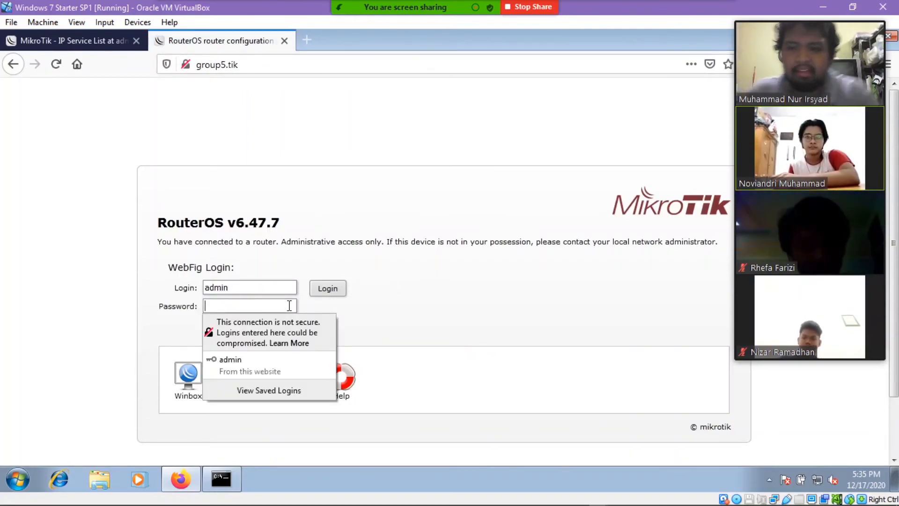
pyautogui.click(297, 373)
pyautogui.click(315, 293)
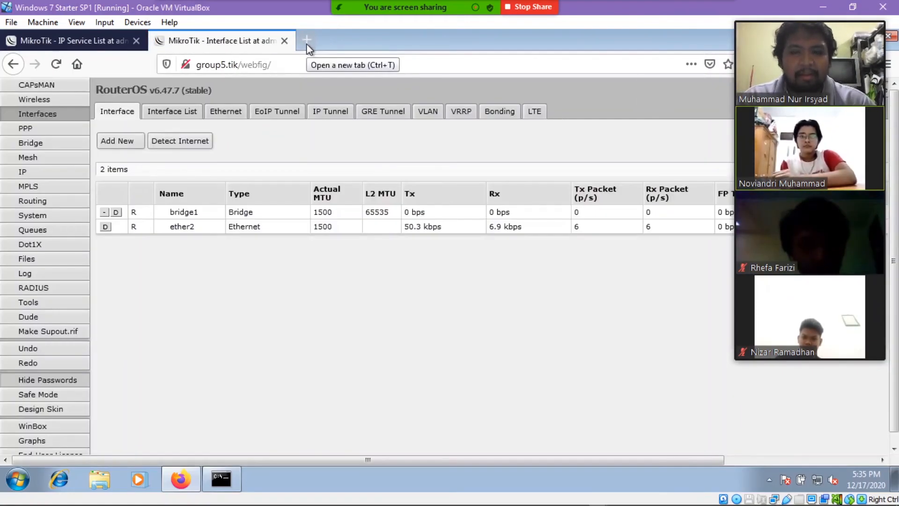
pyautogui.click(307, 43)
pyautogui.click(286, 65)
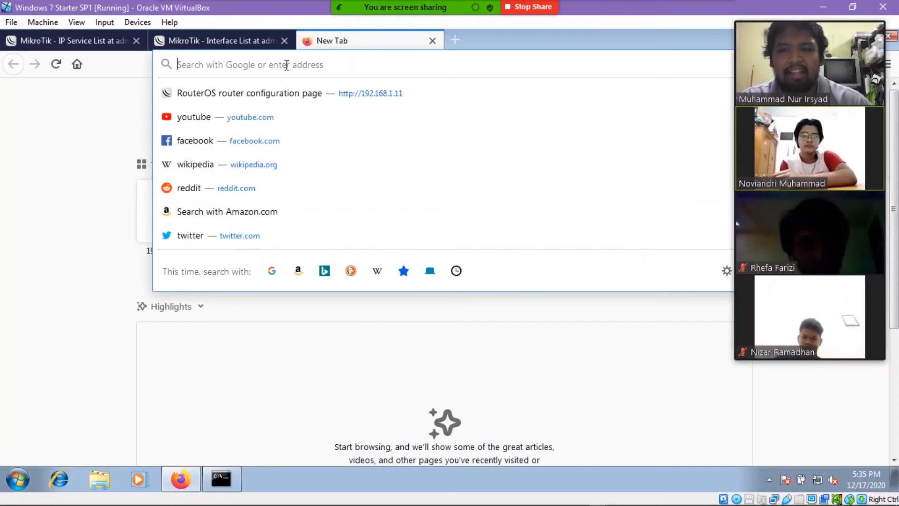
pyautogui.write('https://')
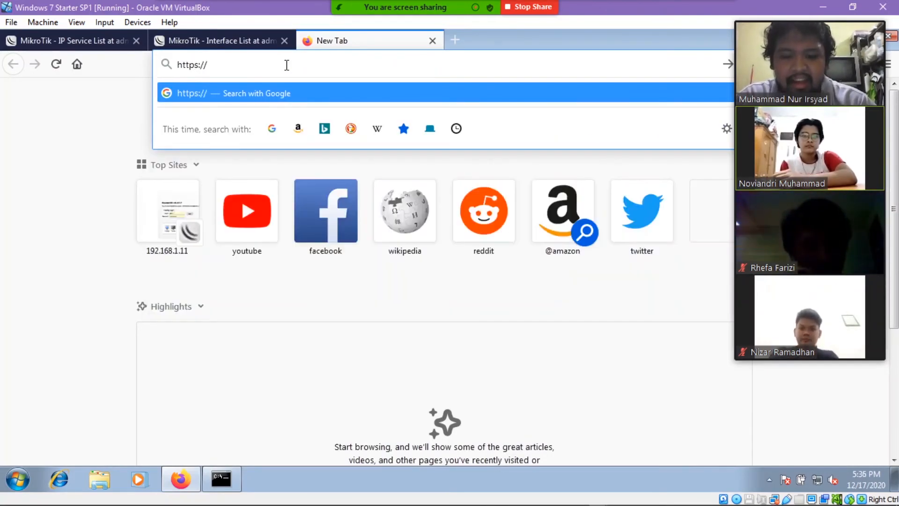
pyautogui.write('group5.tik')
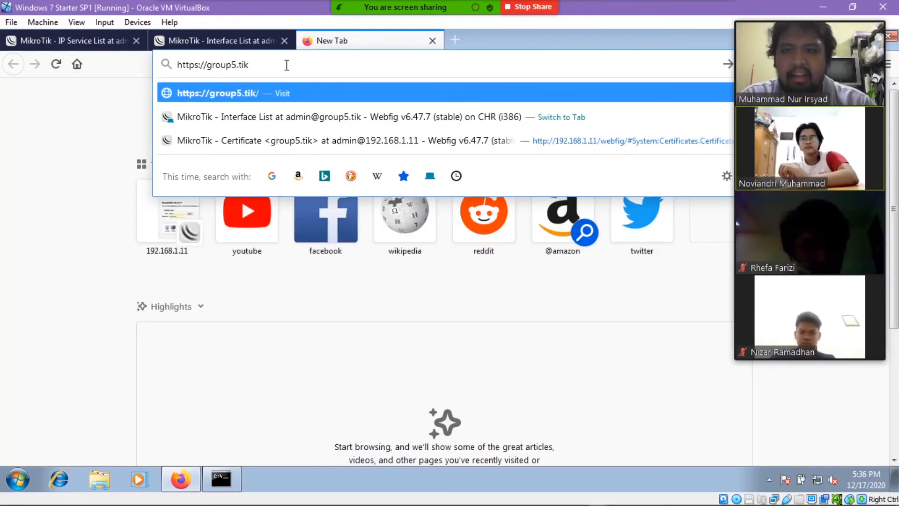
pyautogui.press('Return')
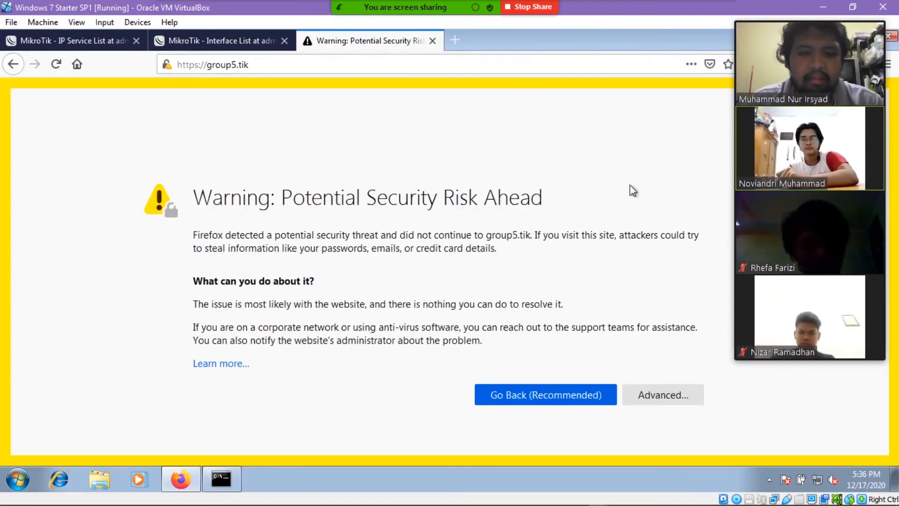
# - Accept the certificate risk for group5.tik and log in to WebFig over HTTPS with the prefilled admin credentials
pyautogui.click(658, 395)
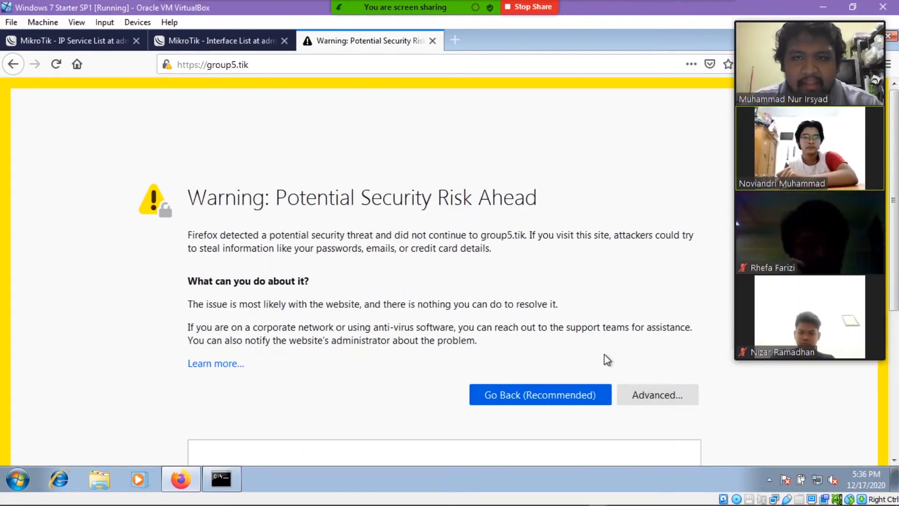
pyautogui.scroll(-3, 609, 359)
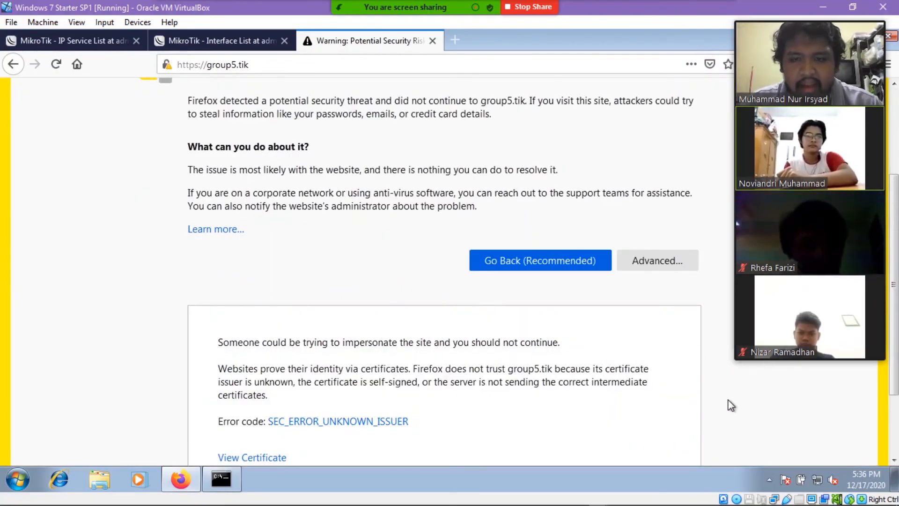
pyautogui.scroll(-2, 707, 422)
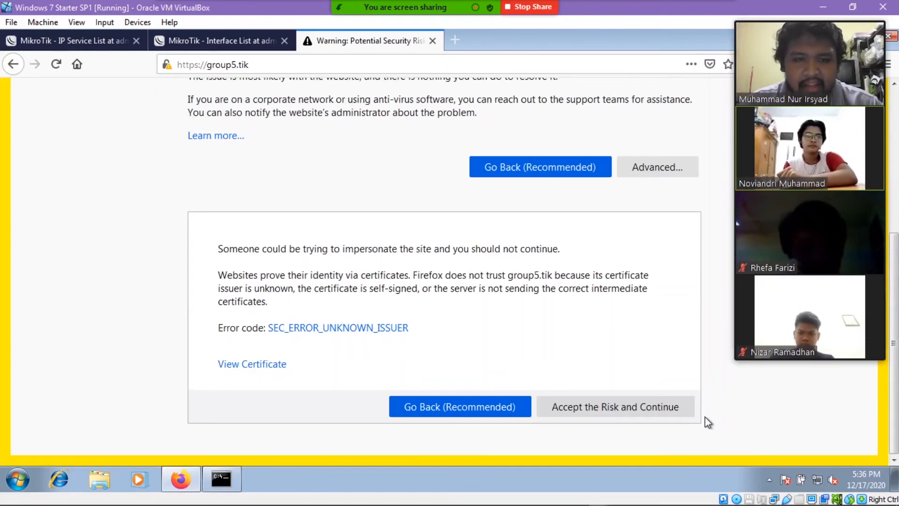
pyautogui.click(606, 407)
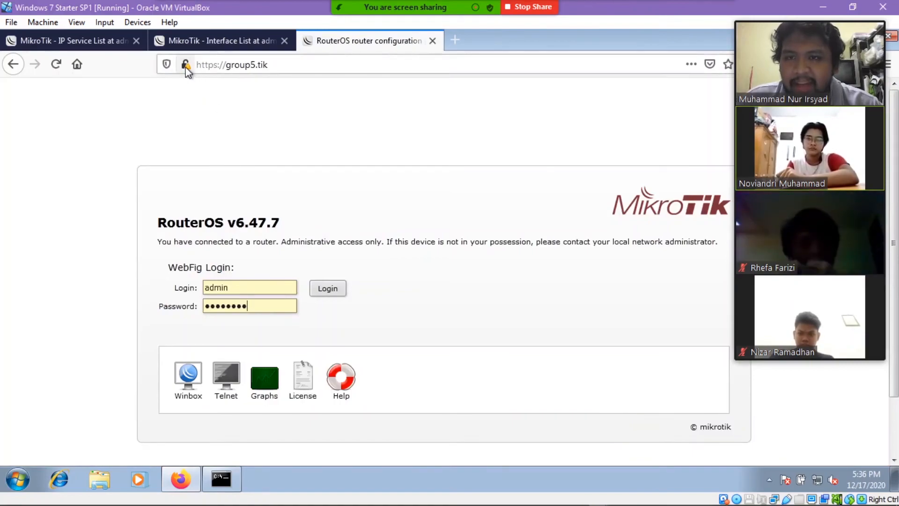
pyautogui.click(333, 291)
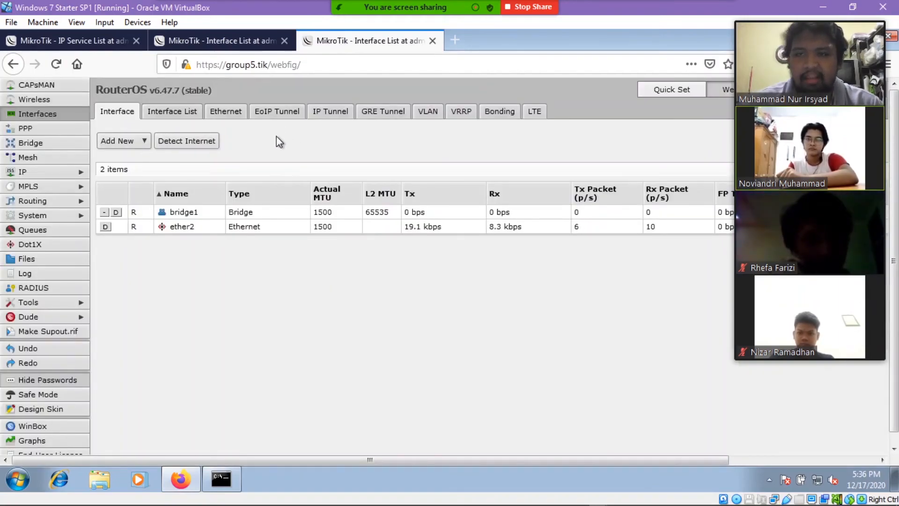
# - Open the connection security details of the HTTPS group5.tik page and view its certificate
pyautogui.click(186, 66)
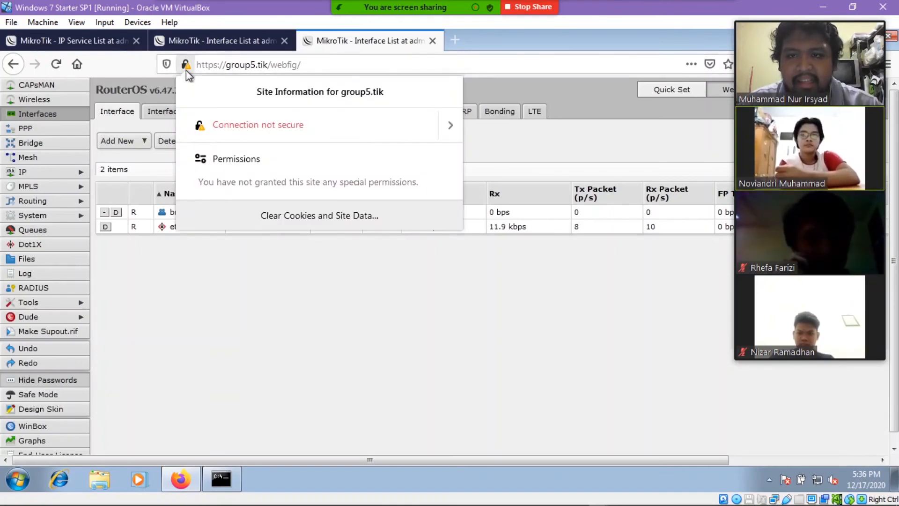
pyautogui.click(459, 138)
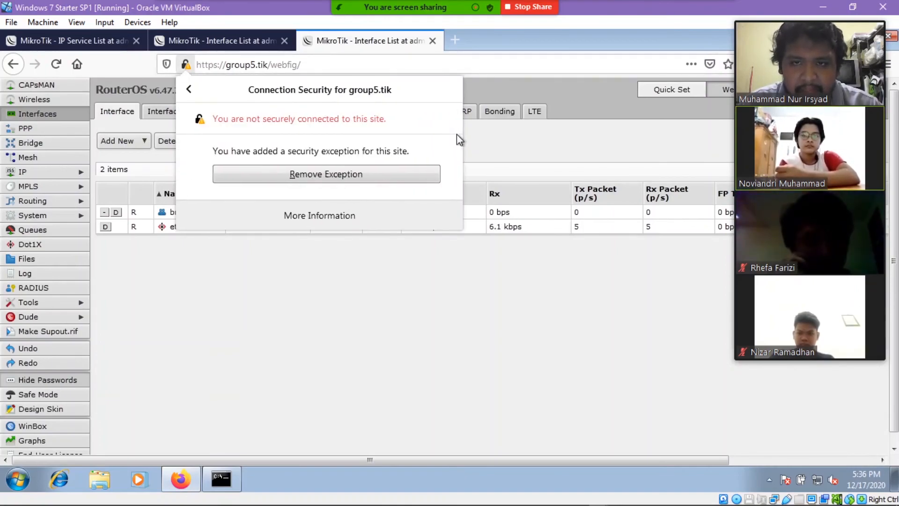
pyautogui.click(317, 215)
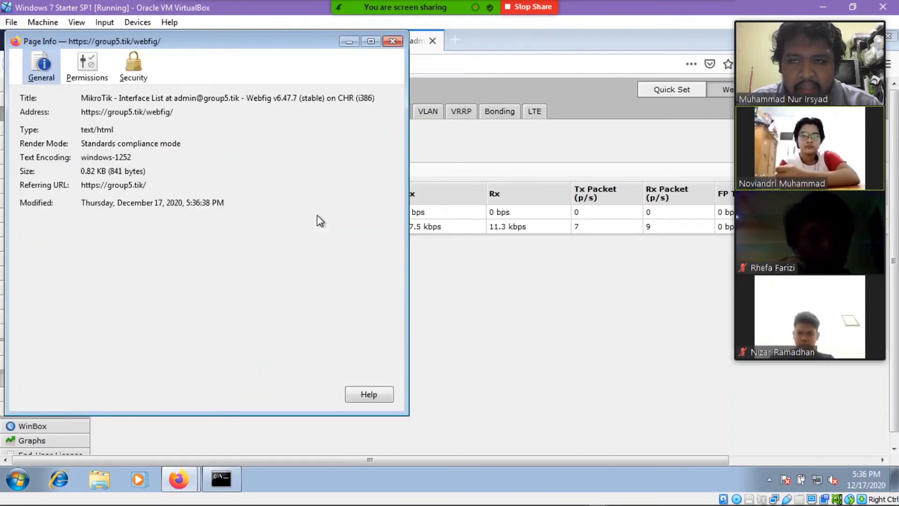
pyautogui.click(175, 80)
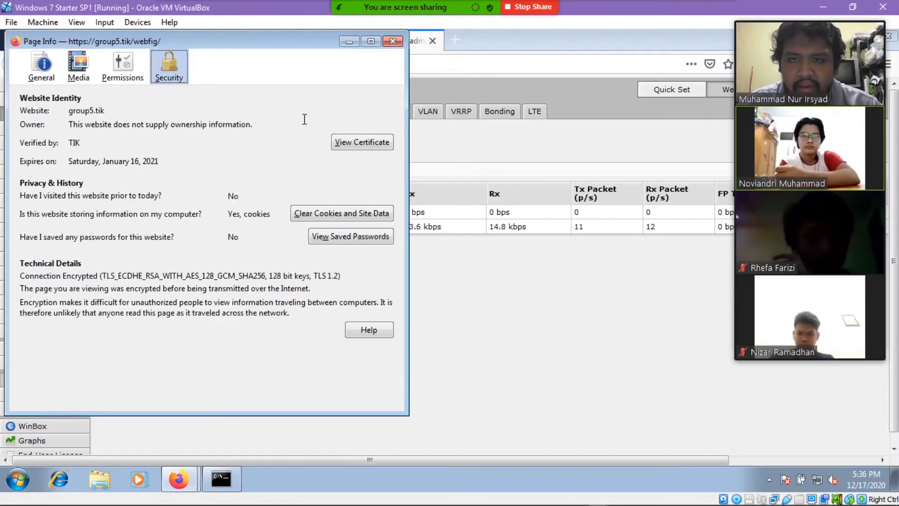
pyautogui.click(361, 143)
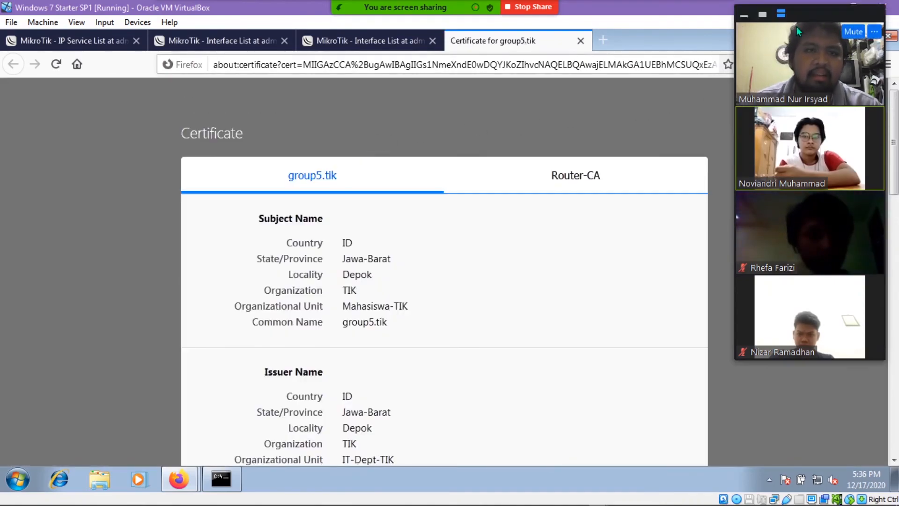
# - Examine the group5.tik certificate's subject, issuer, validity, public key, fingerprints and key usages, and return to the HTTPS WebFig page
pyautogui.moveTo(810, 17); pyautogui.dragTo(820, 16)
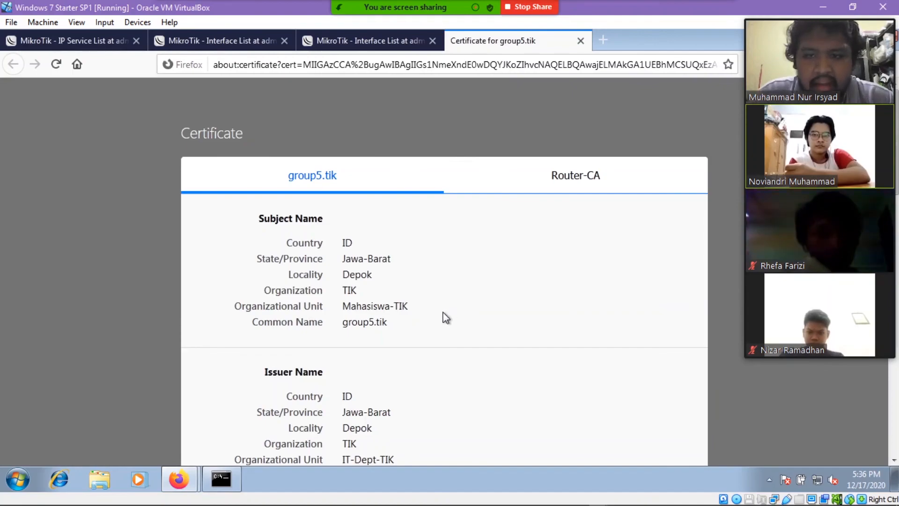
pyautogui.scroll(-3, 443, 314)
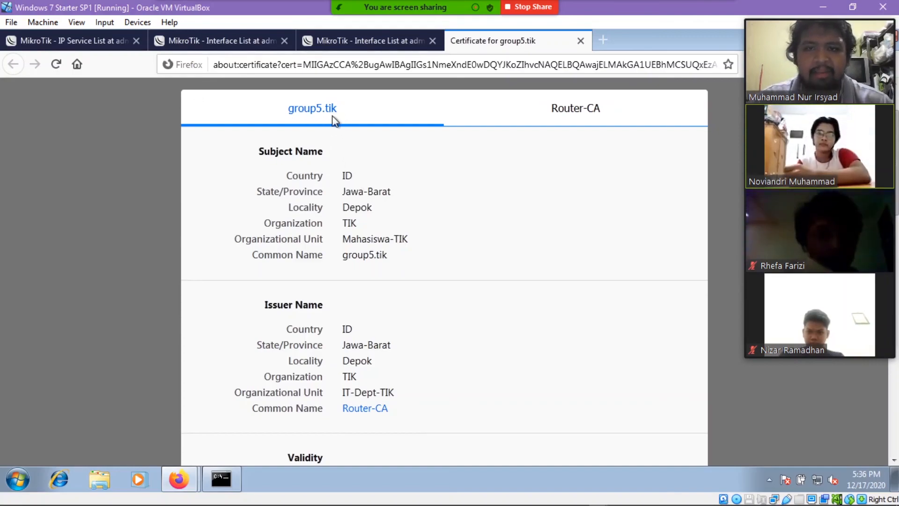
pyautogui.scroll(-3, 405, 237)
pyautogui.scroll(-6, 407, 242)
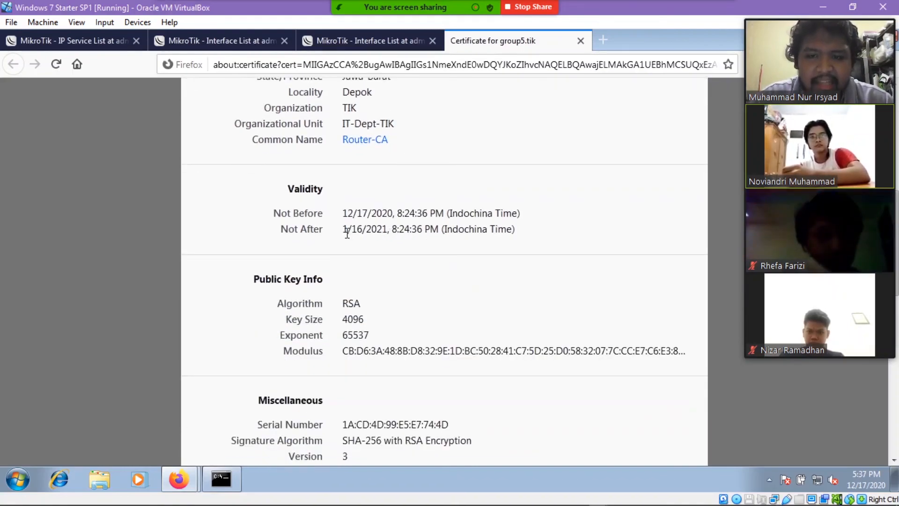
pyautogui.scroll(-2, 347, 232)
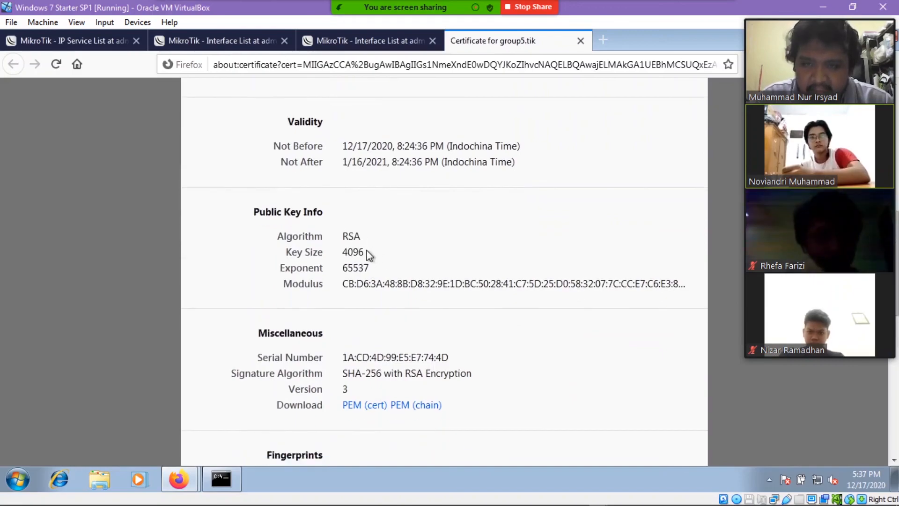
pyautogui.scroll(-2, 368, 255)
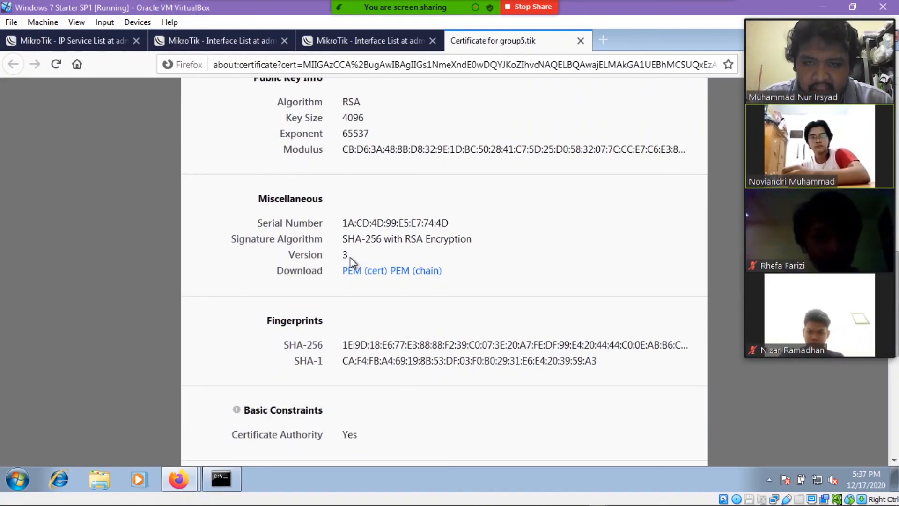
pyautogui.scroll(-3, 352, 261)
pyautogui.scroll(-4, 353, 264)
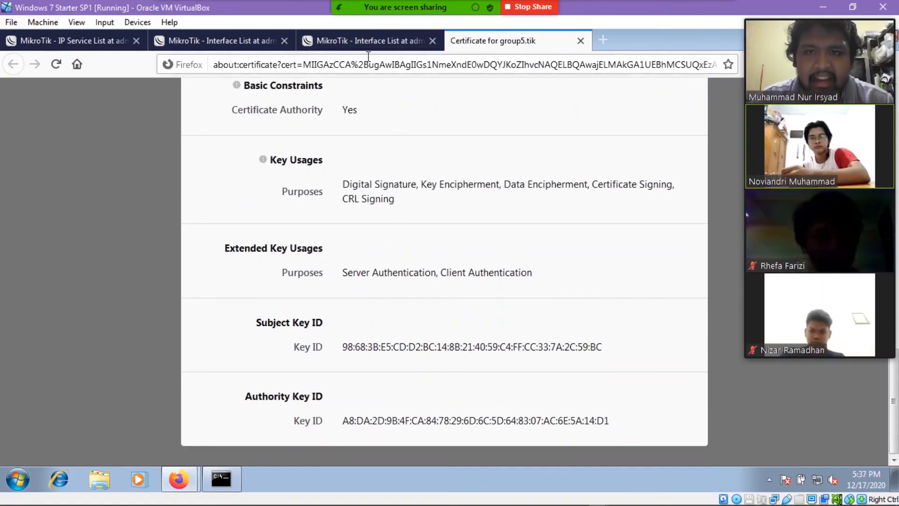
pyautogui.click(358, 41)
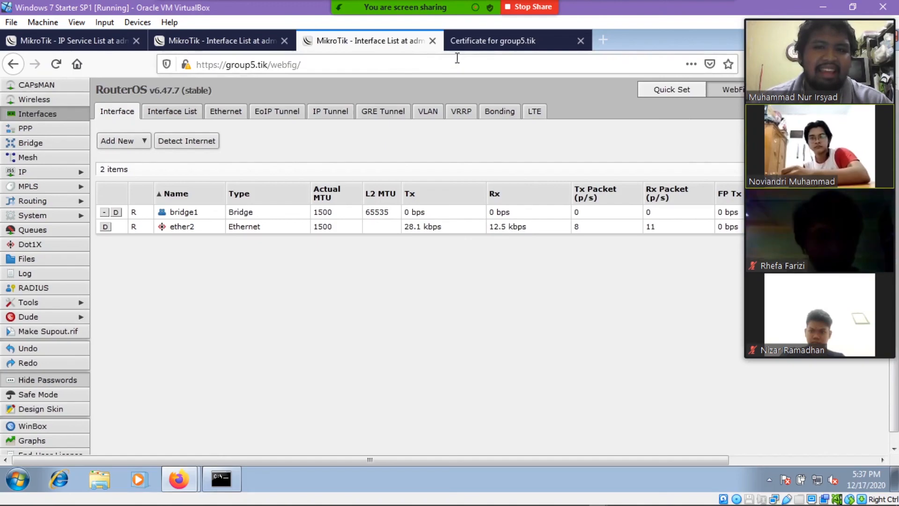